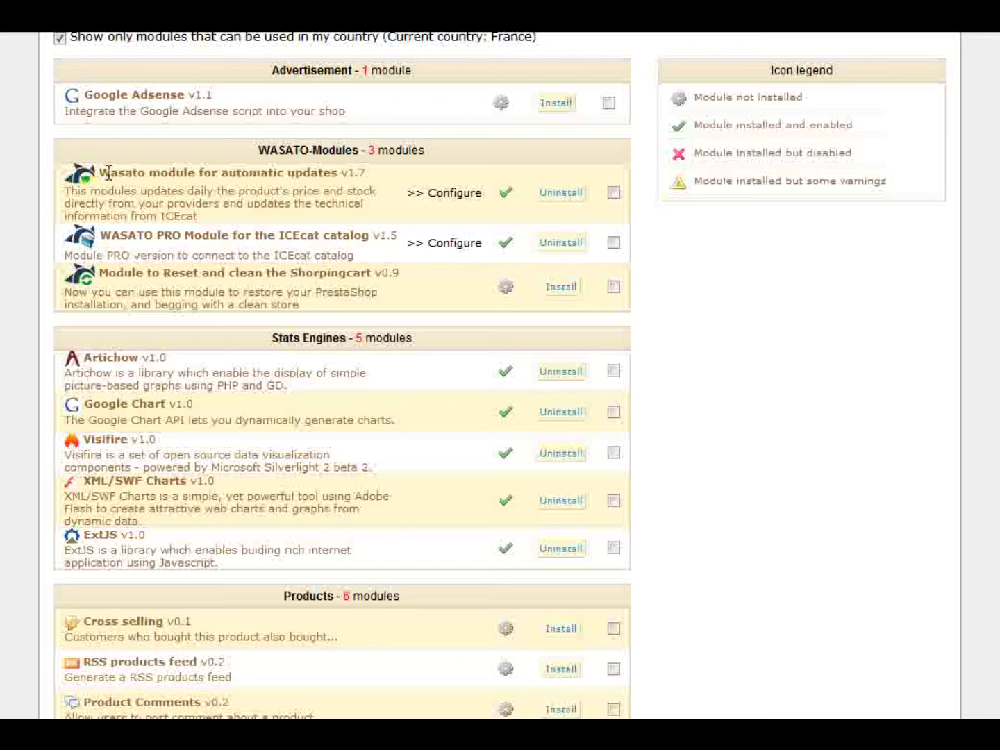
- Open the configuration page of 'Wasato module for automatic updates' in the WASATO-Modules list
drag(99, 171, 238, 229)
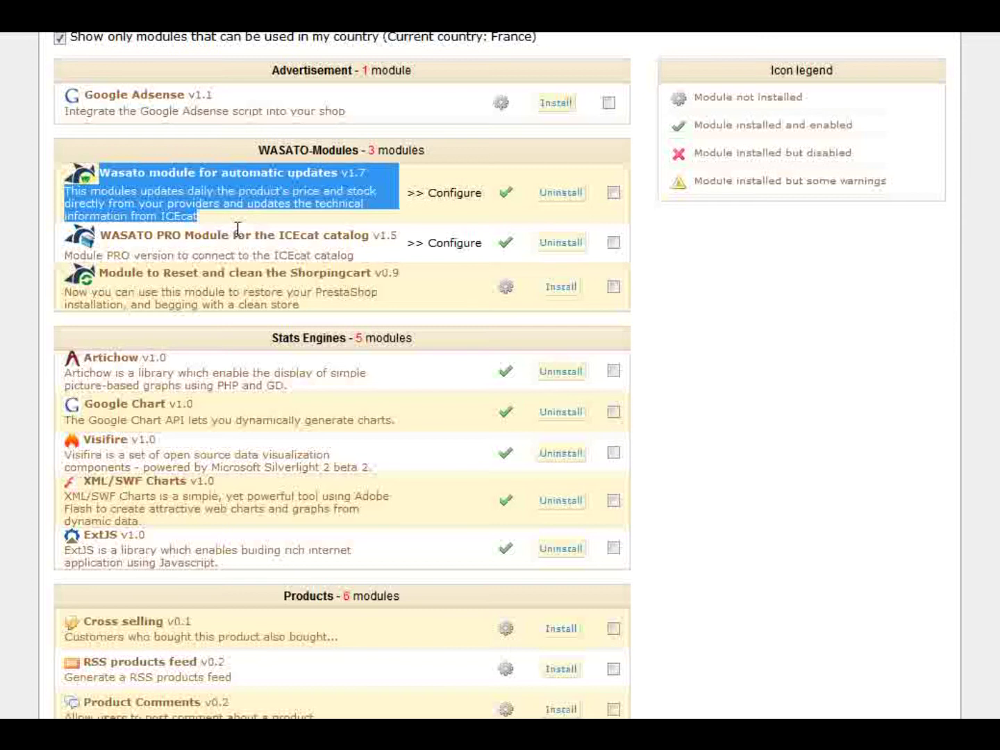
click(679, 237)
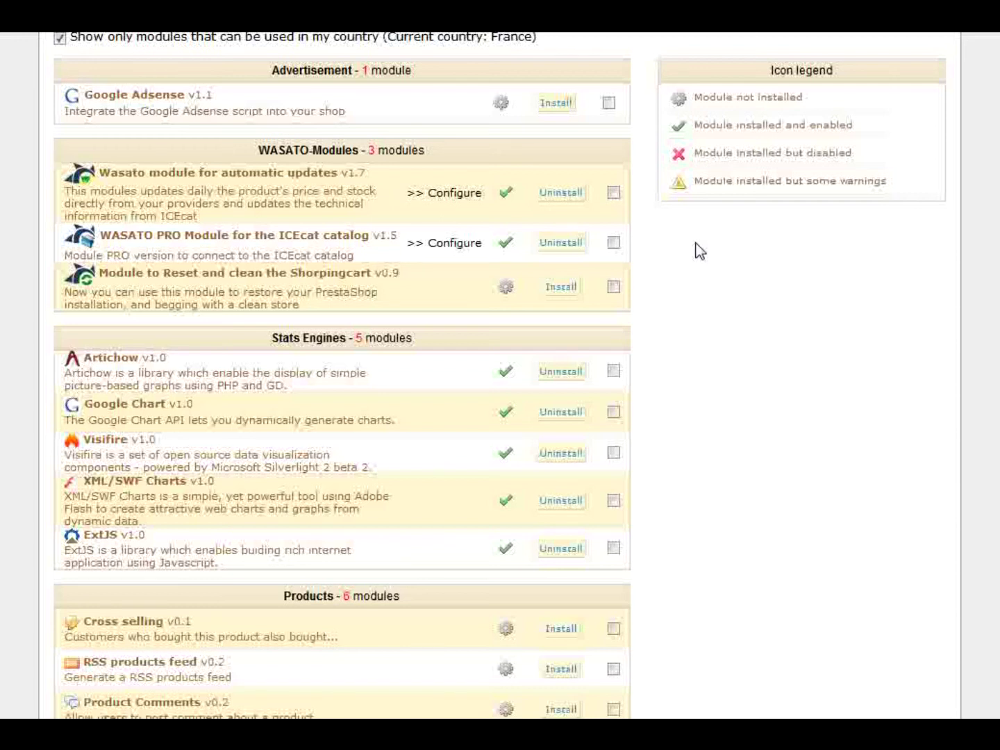
click(445, 201)
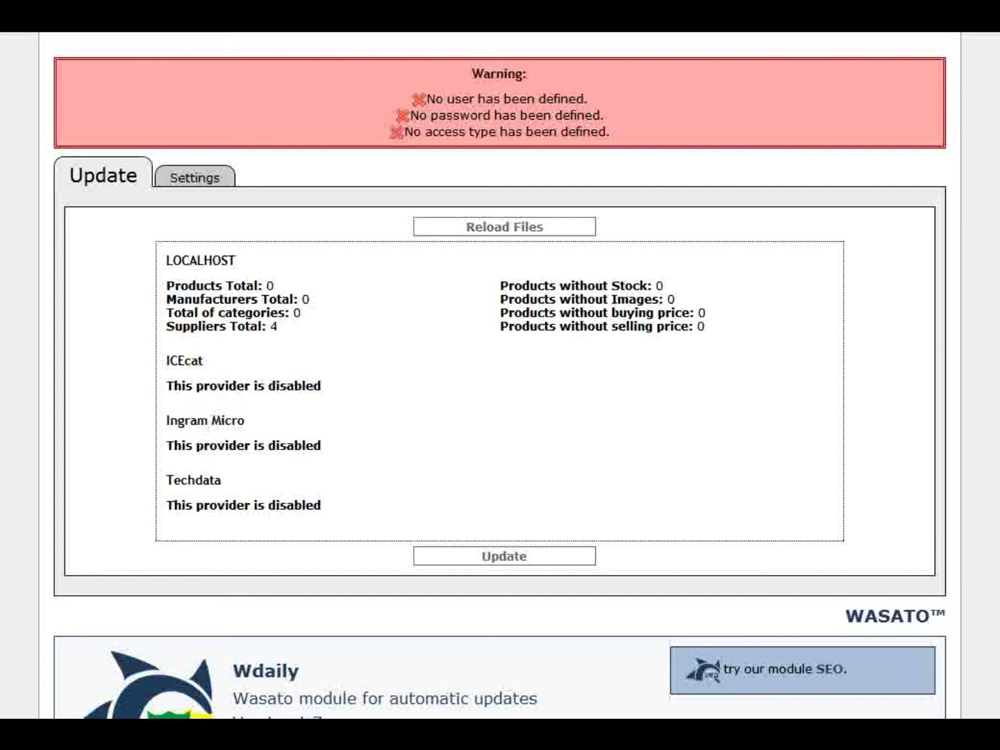
- Review the missing-credential warnings and the disabled ICEcat, Ingram Micro and Techdata providers
scroll(896, 237, down, 1)
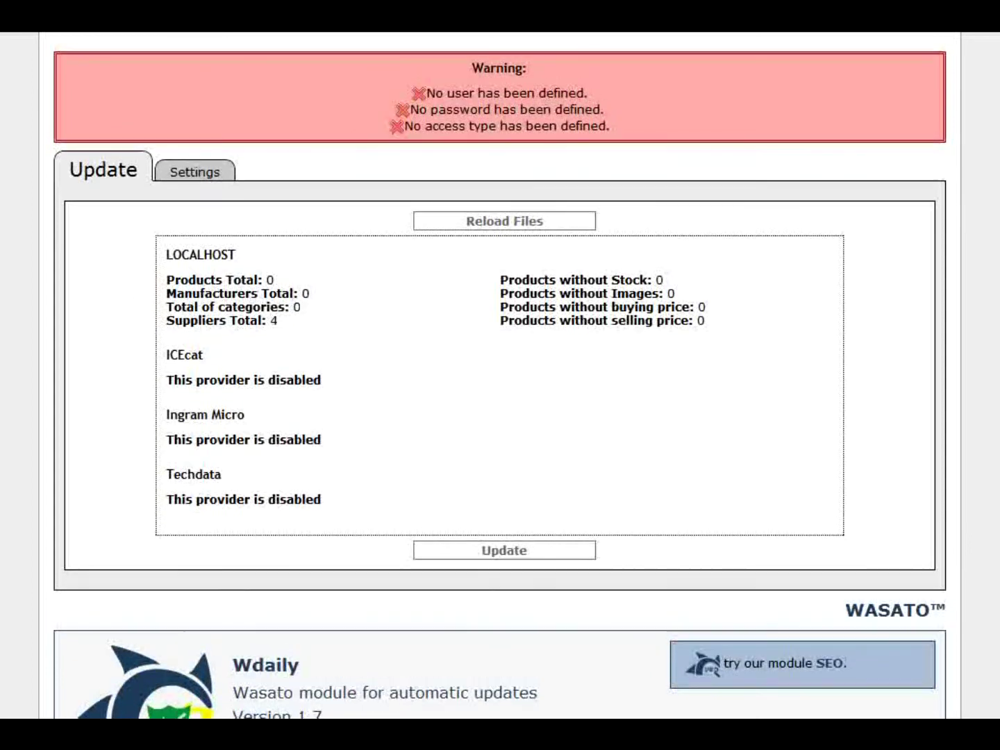
drag(470, 69, 638, 124)
double_click(192, 356)
drag(254, 416, 166, 415)
drag(223, 477, 166, 475)
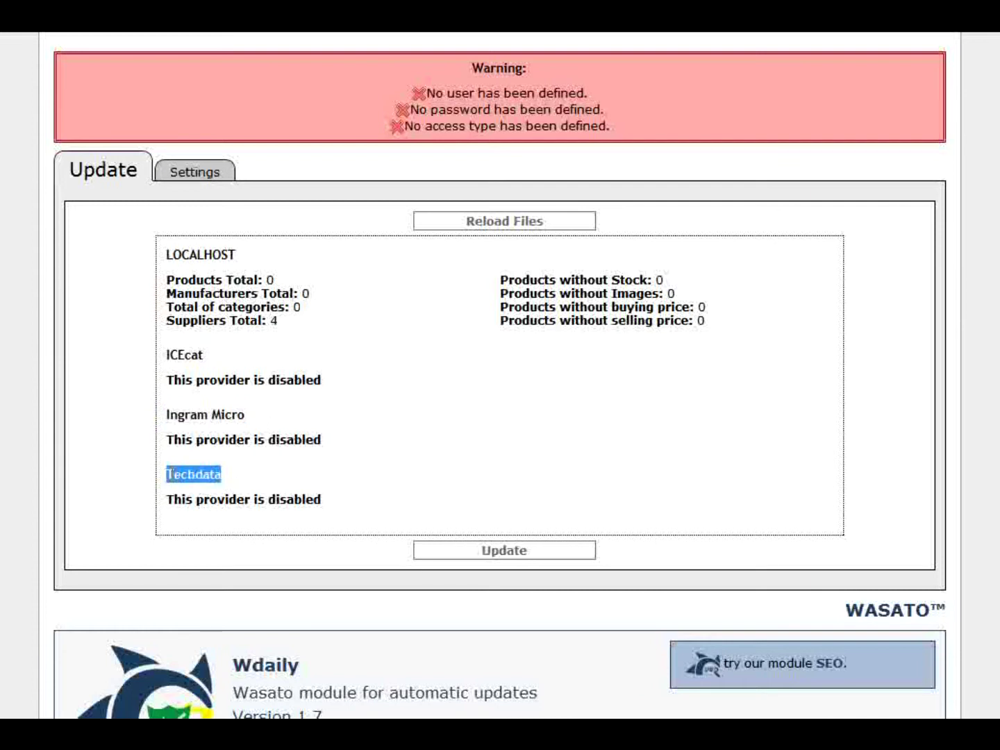
click(272, 466)
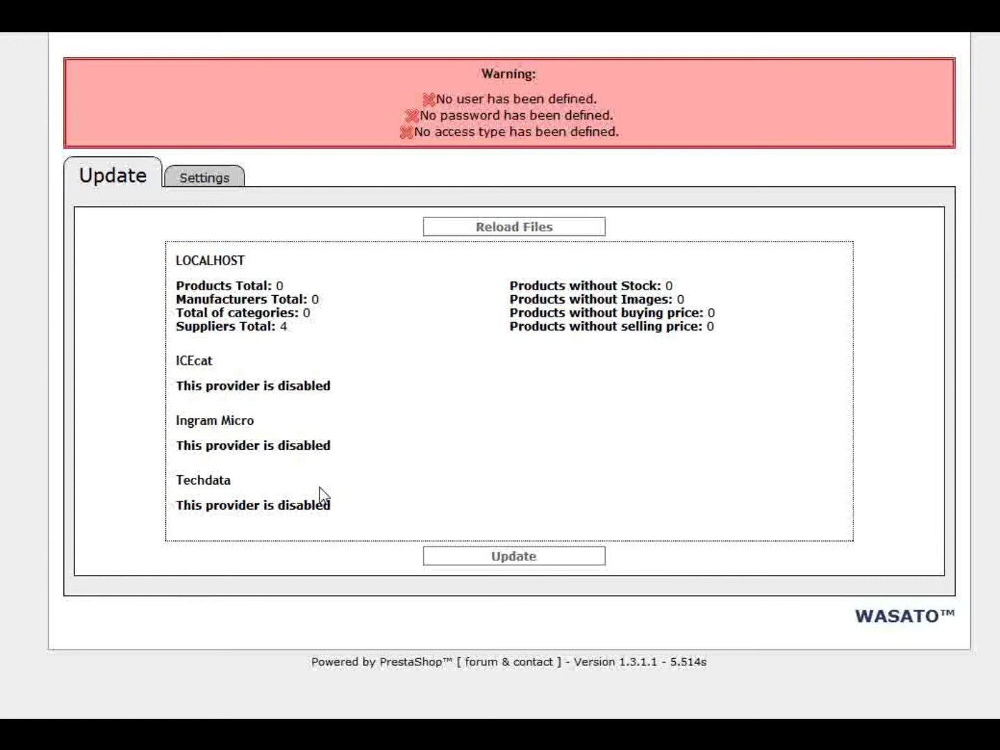
click(198, 179)
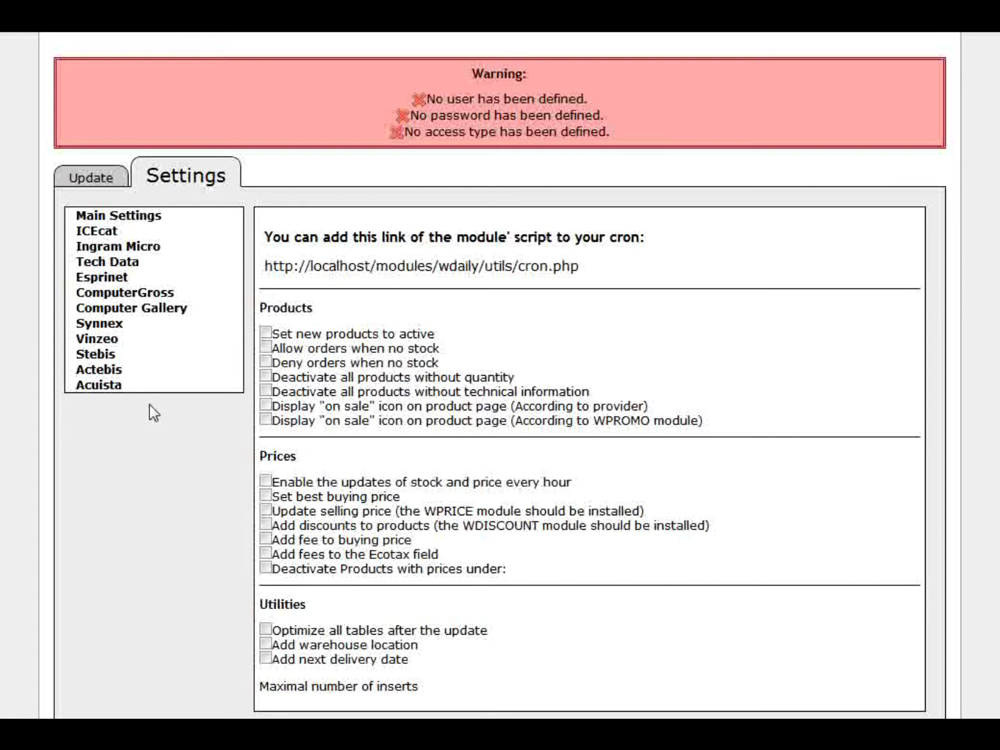
- Enter and save the ICEcat account user name and password in the ICEcat provider settings
click(108, 237)
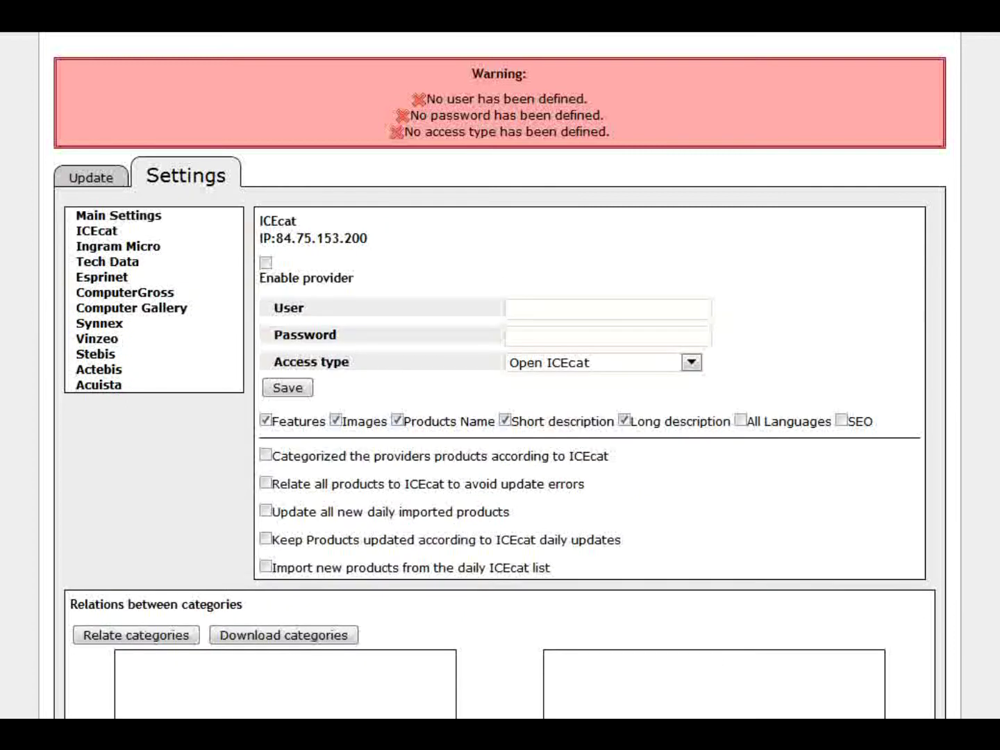
scroll(501, 376, down, 4)
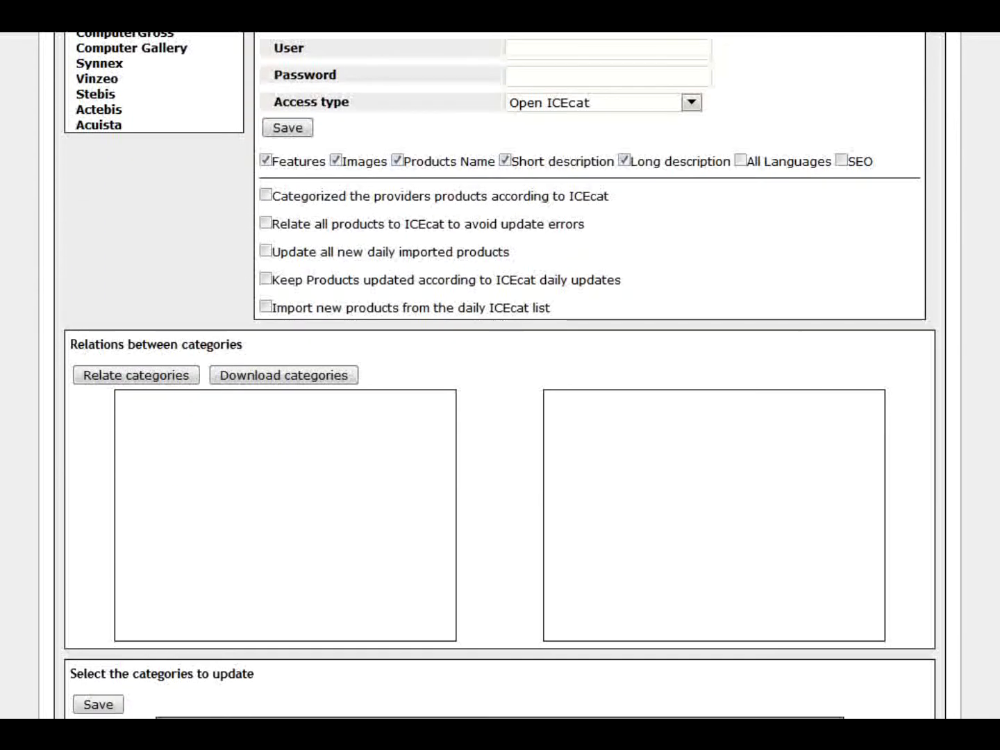
click(630, 58)
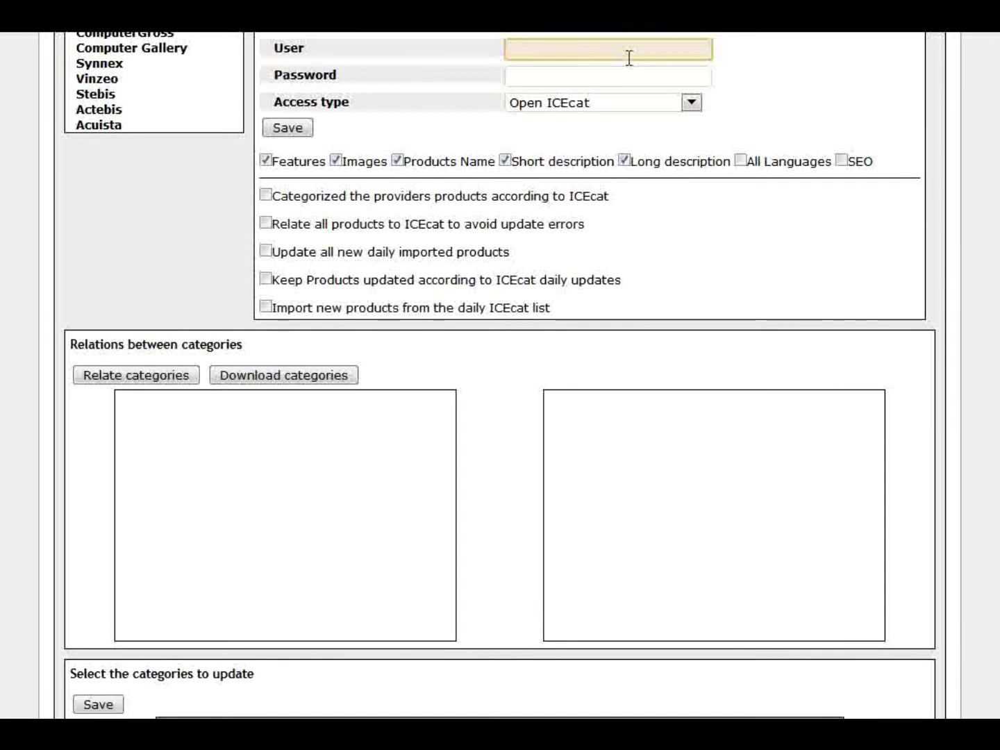
text(franklin.v)
key(Tab)
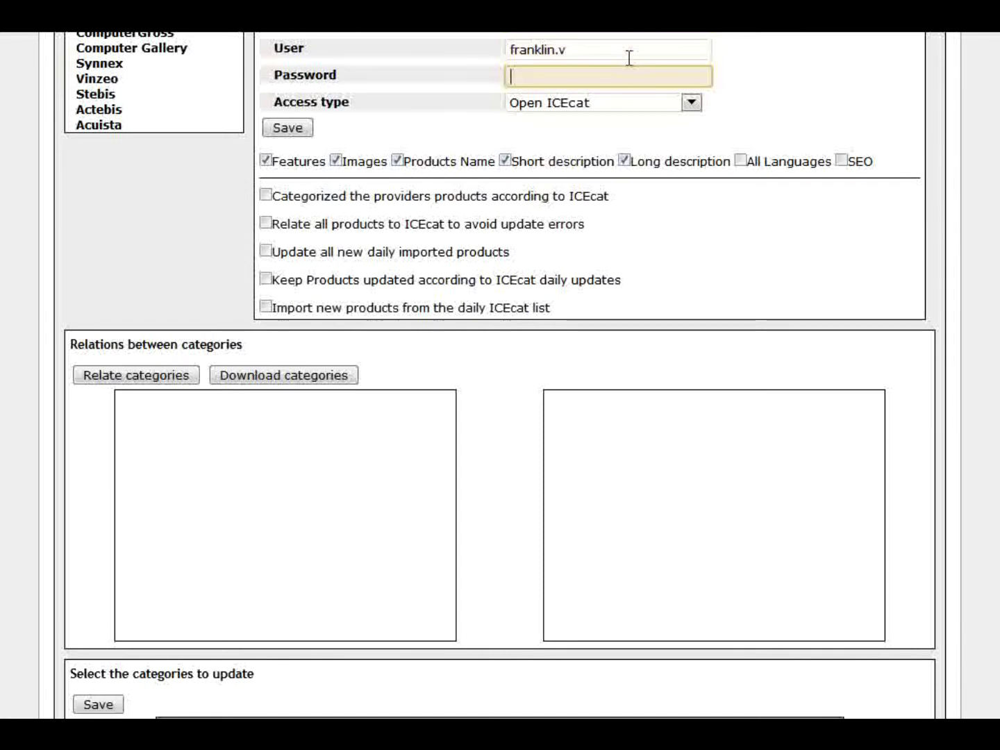
text(••••••)
click(307, 128)
scroll(332, 133, down, 3)
scroll(500, 375, up, 5)
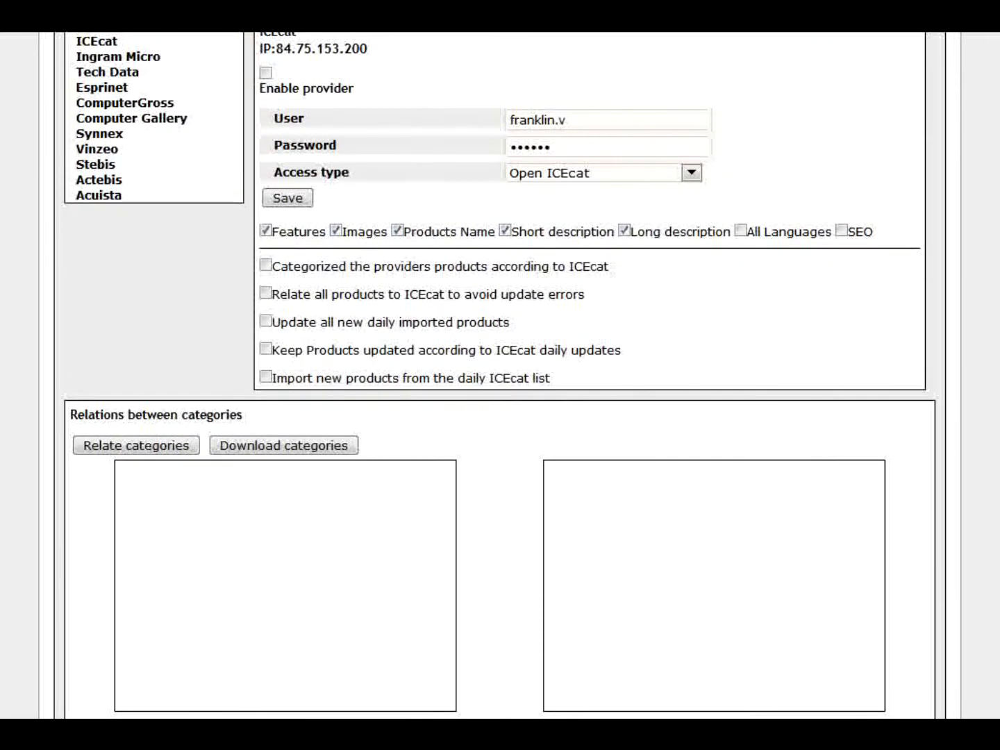
scroll(608, 32, up, 4)
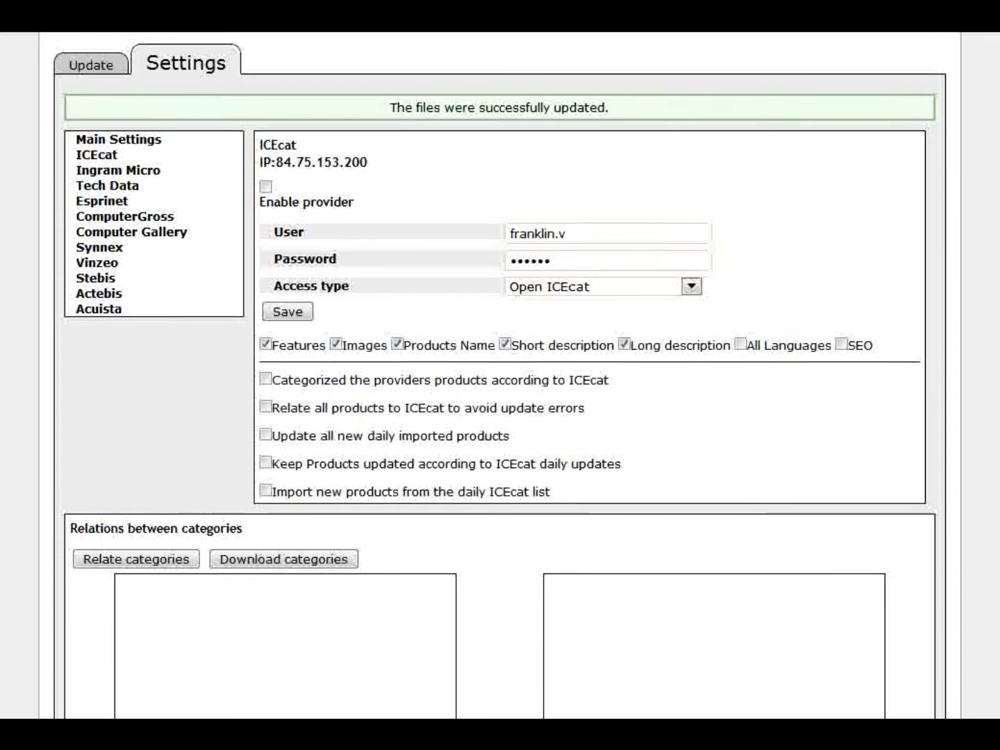
scroll(837, 221, down, 3)
scroll(916, 202, down, 1)
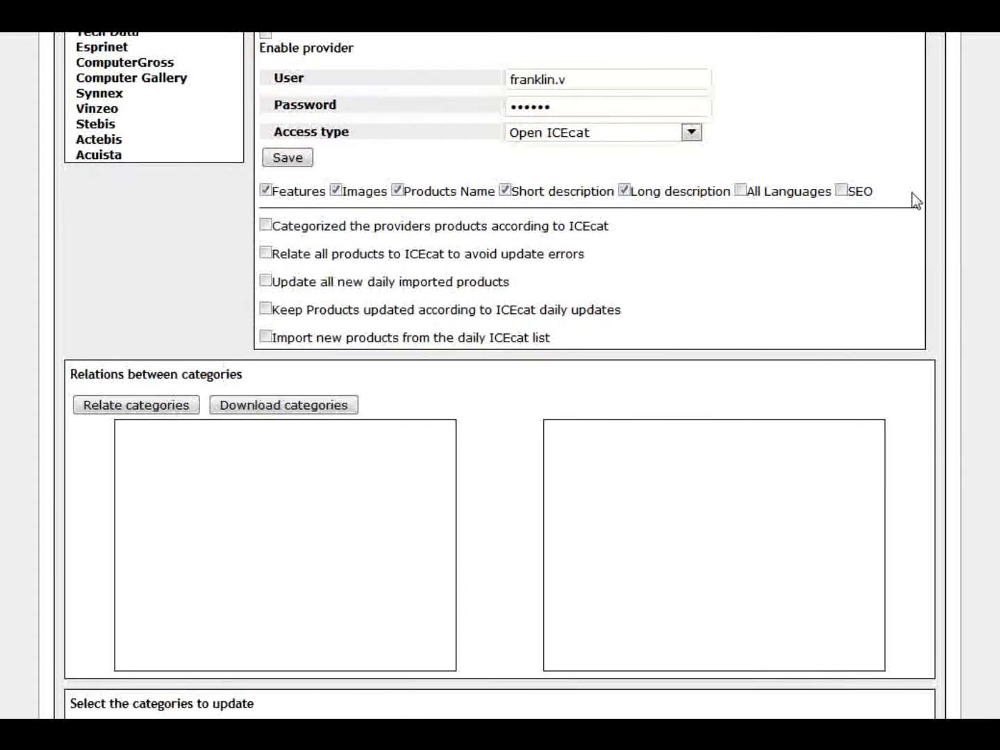
scroll(993, 156, up, 2)
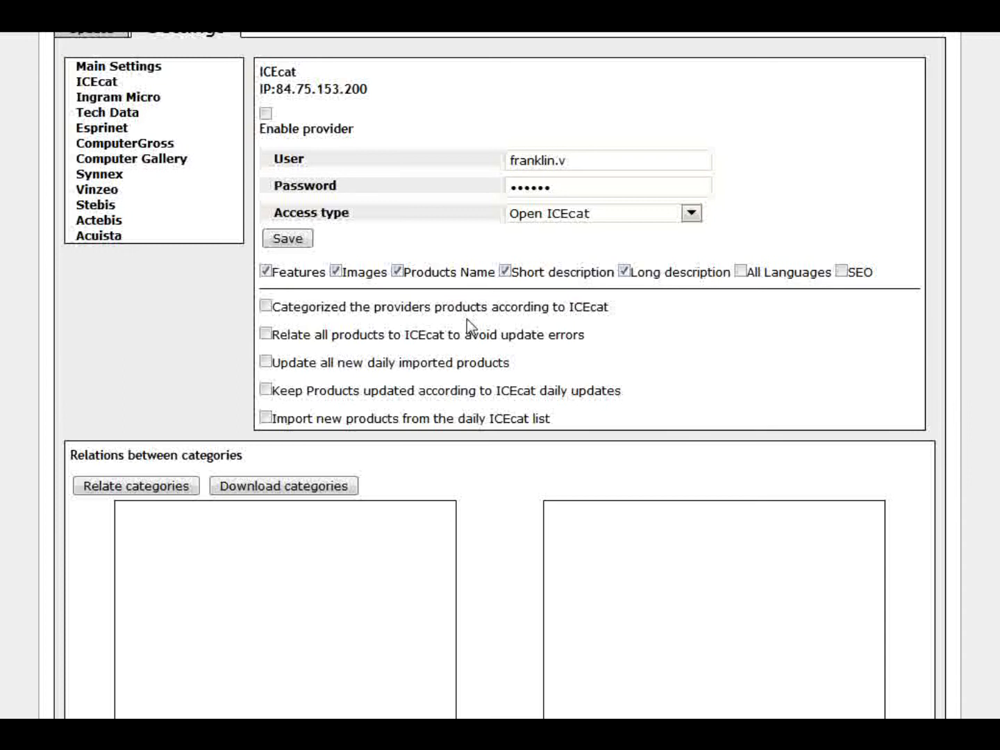
scroll(501, 278, up, 1)
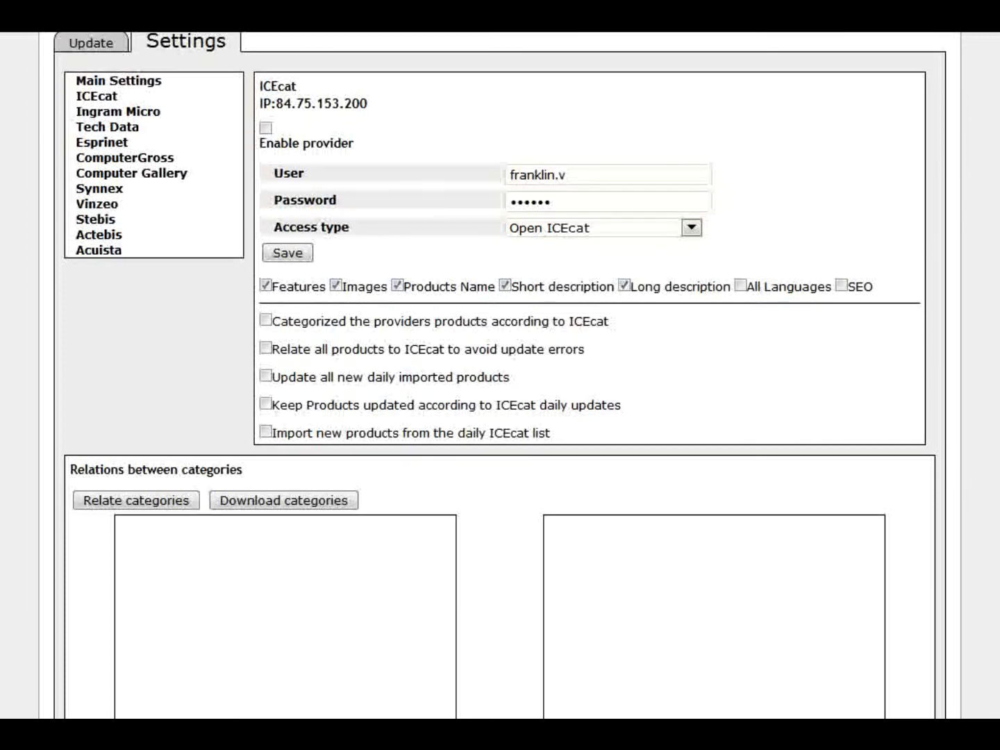
scroll(931, 239, down, 3)
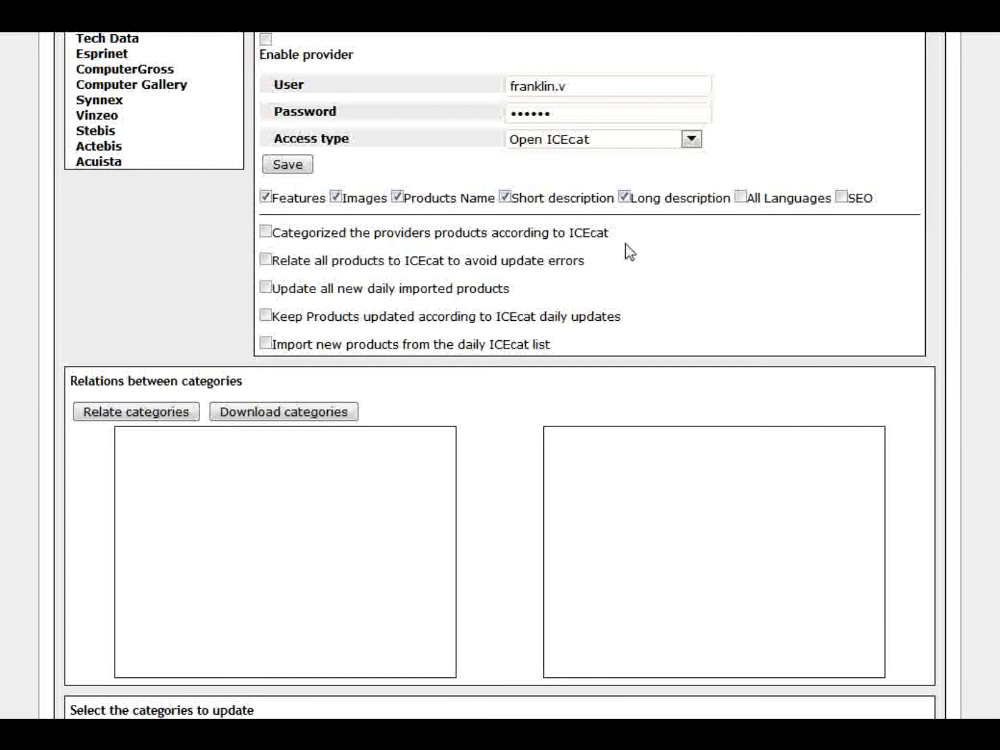
scroll(752, 282, up, 3)
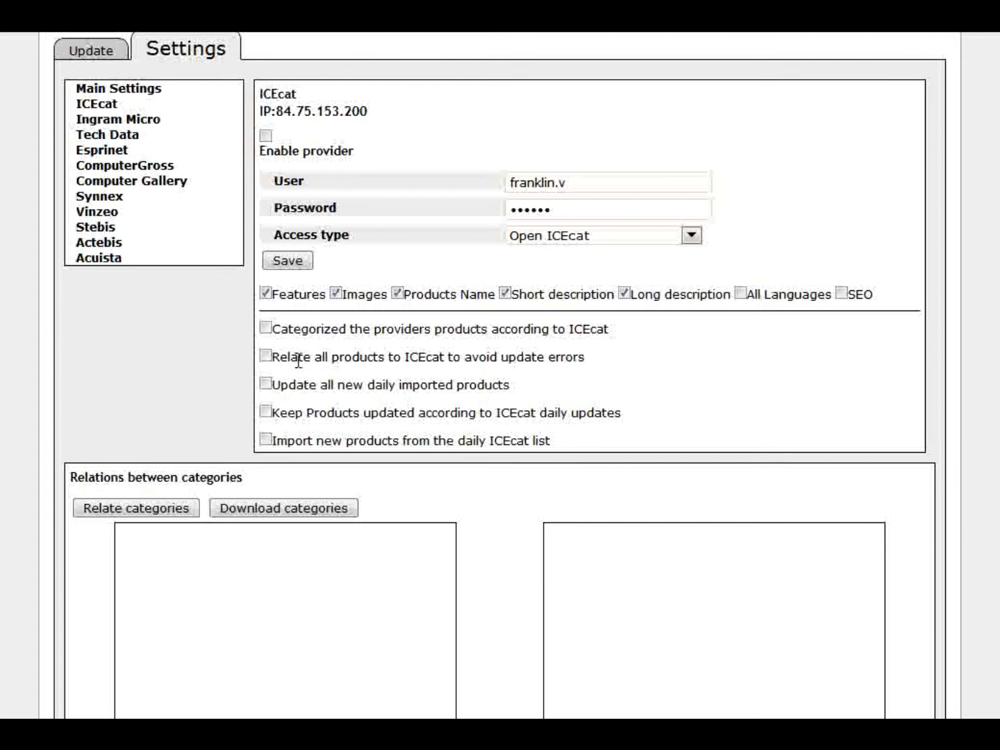
scroll(299, 359, down, 3)
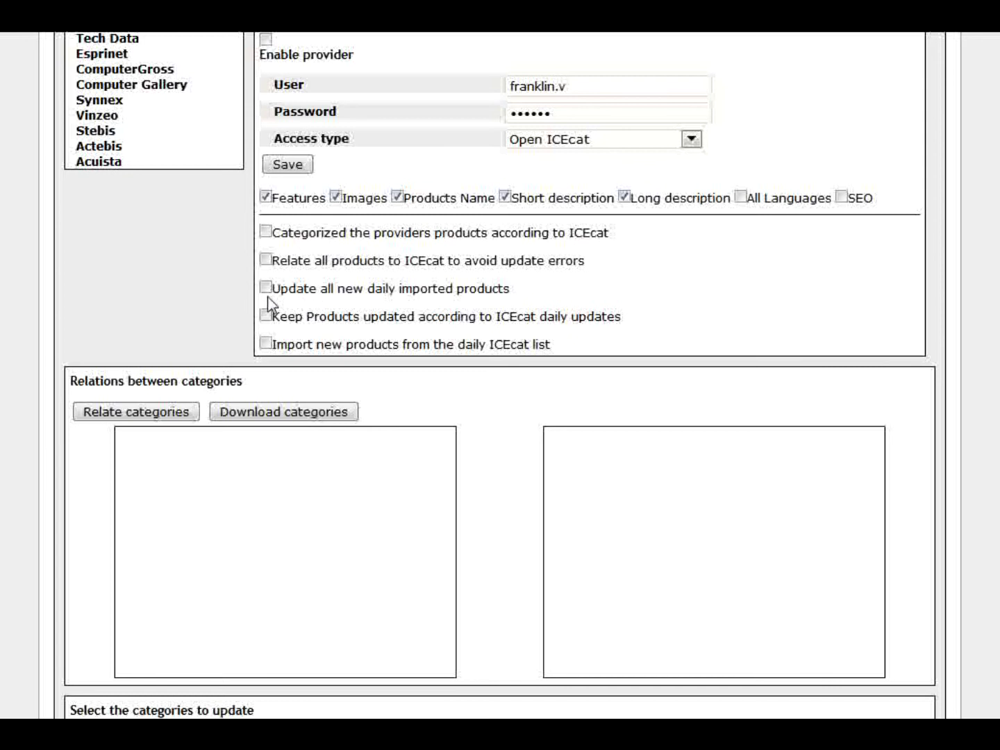
- Go over the ICEcat daily update and import options, then bring up the Ingram Micro settings
drag(272, 290, 511, 289)
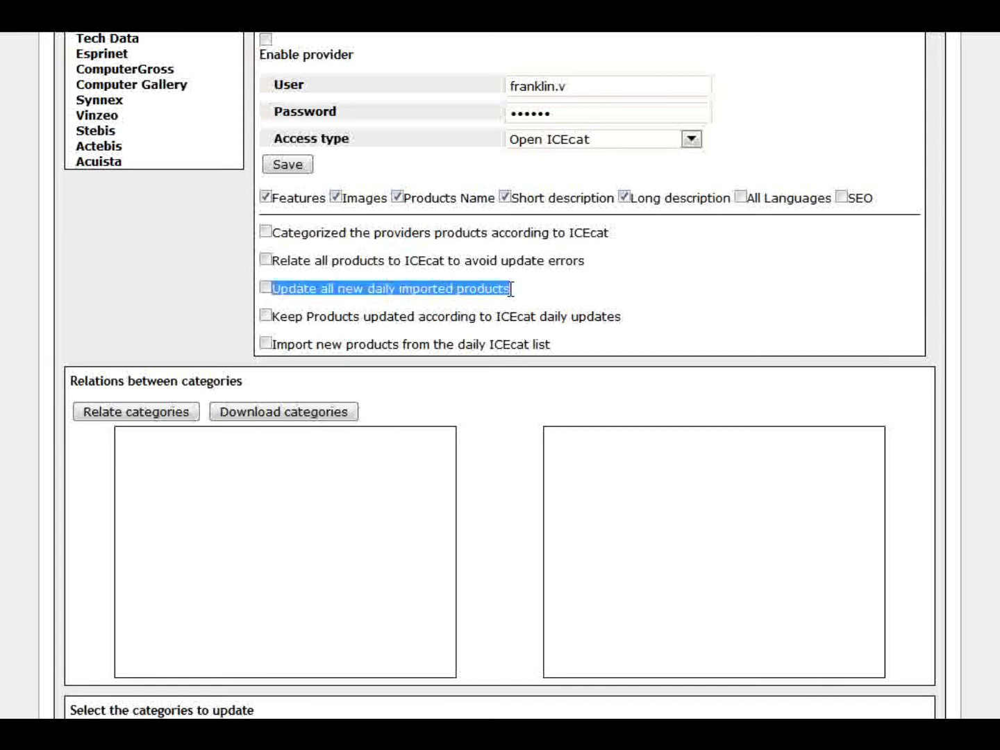
click(512, 296)
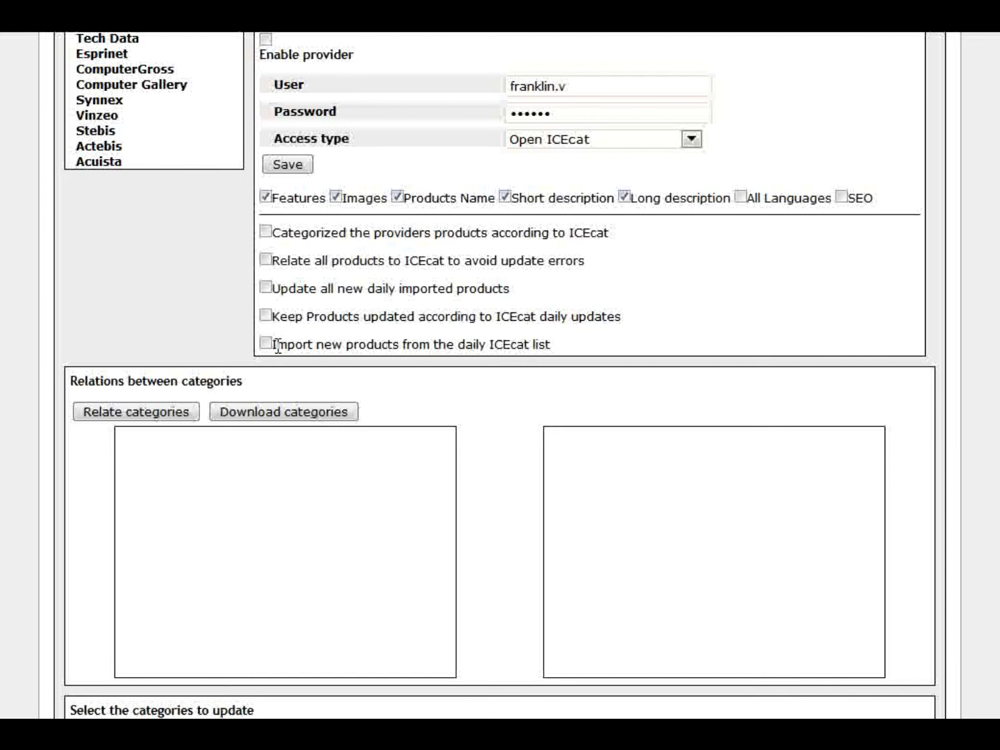
mouse_move(275, 344)
mouse_down()
mouse_move(500, 354)
mouse_move(550, 341)
mouse_move(559, 354)
mouse_move(271, 341)
mouse_up()
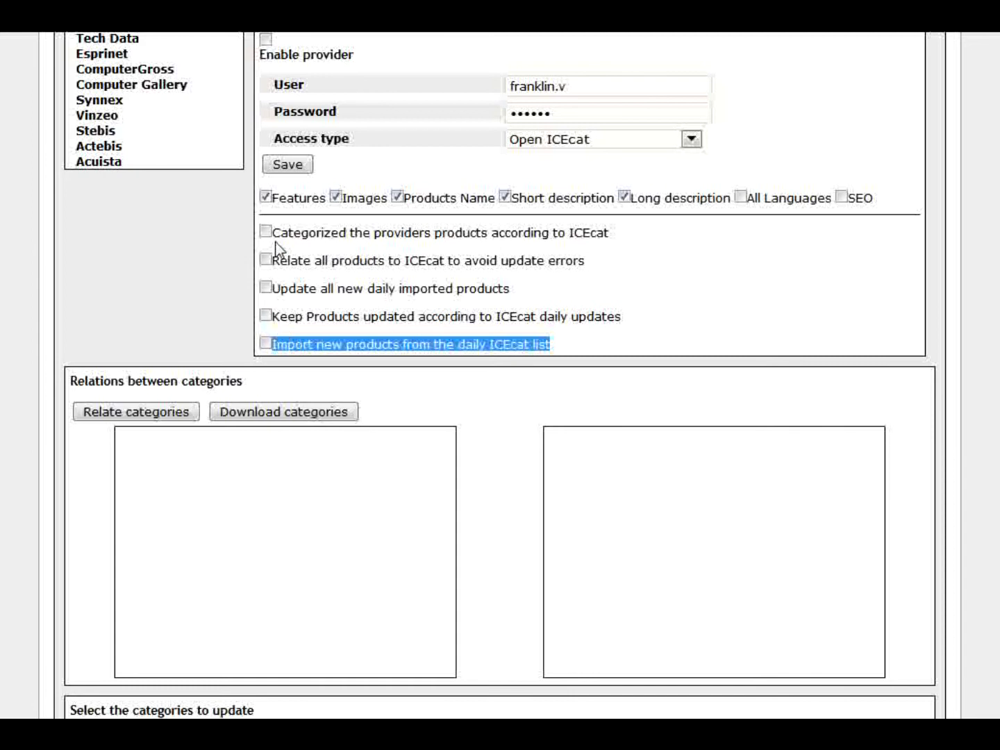
drag(277, 232, 539, 344)
click(562, 346)
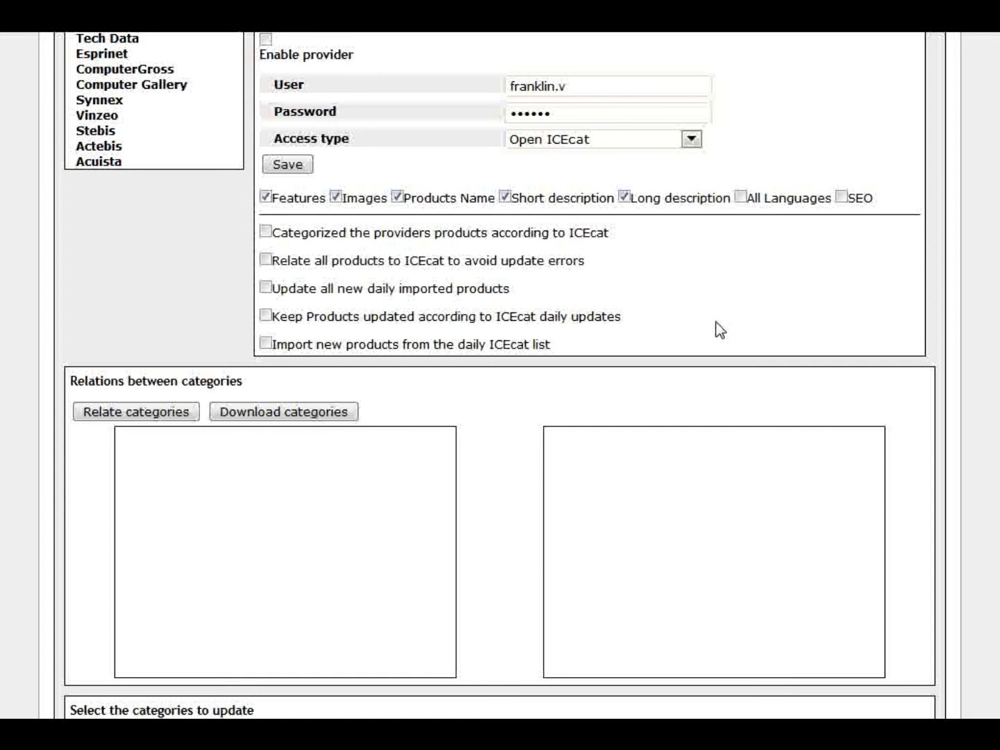
scroll(719, 329, down, 3)
scroll(717, 330, up, 5)
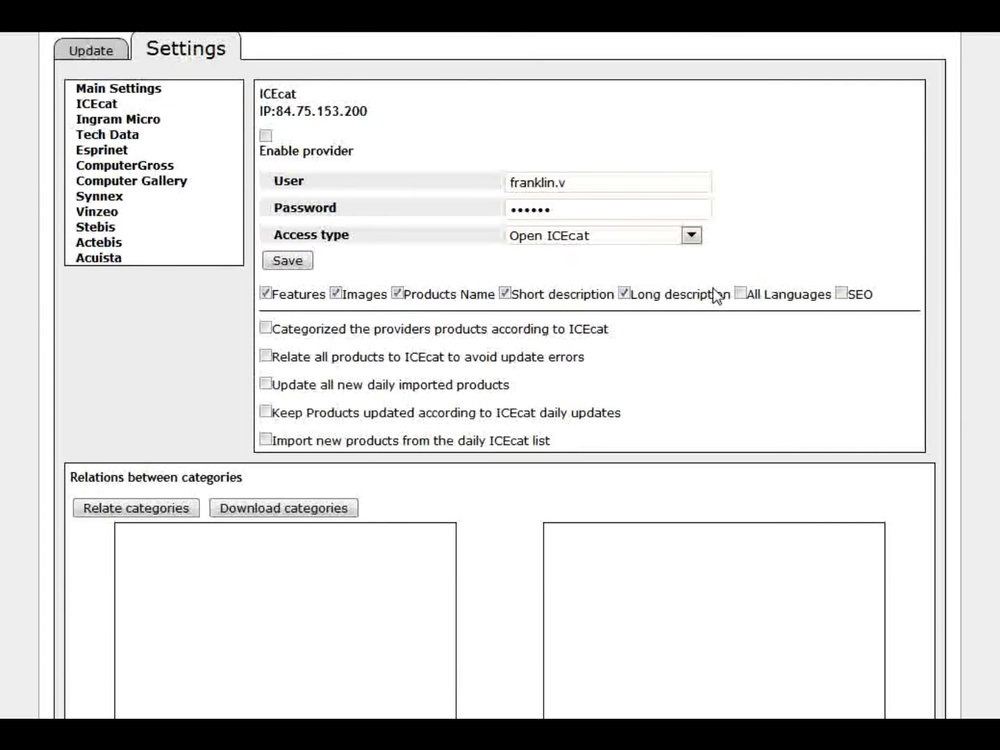
click(139, 122)
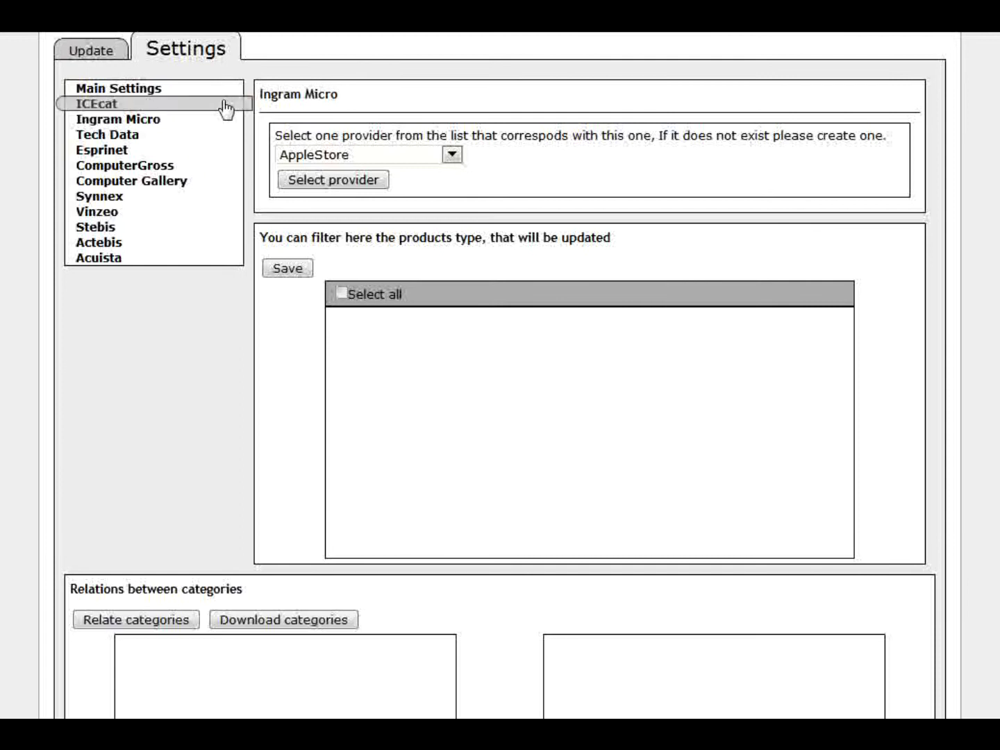
- Set Ingram as the corresponding provider for Ingram Micro and save the match
drag(373, 94, 268, 91)
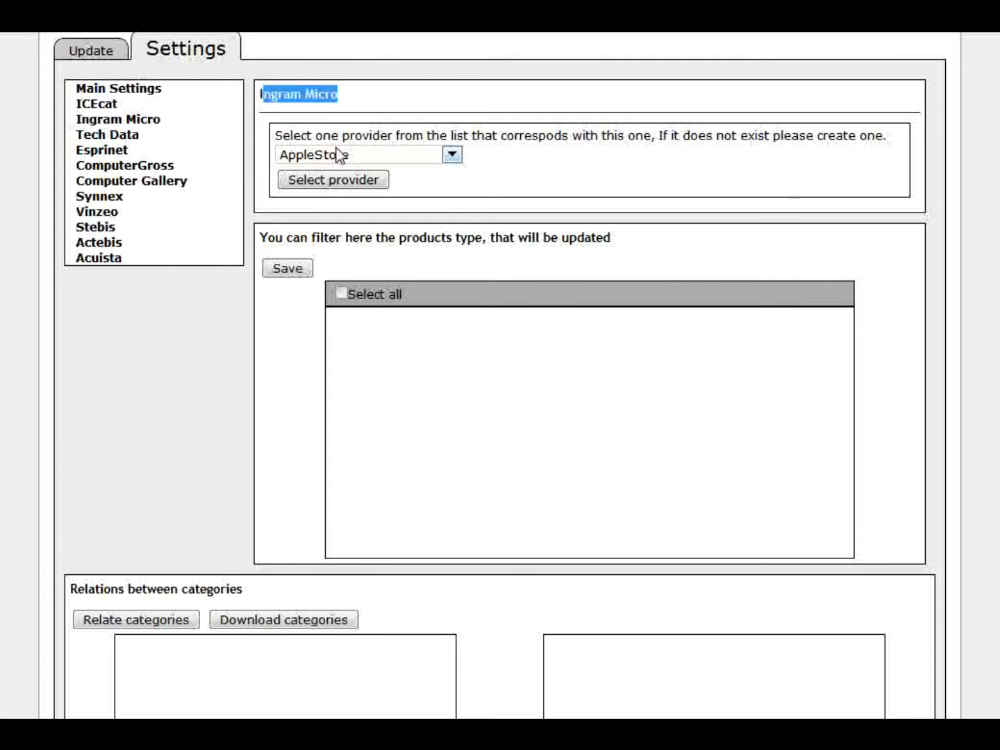
click(447, 158)
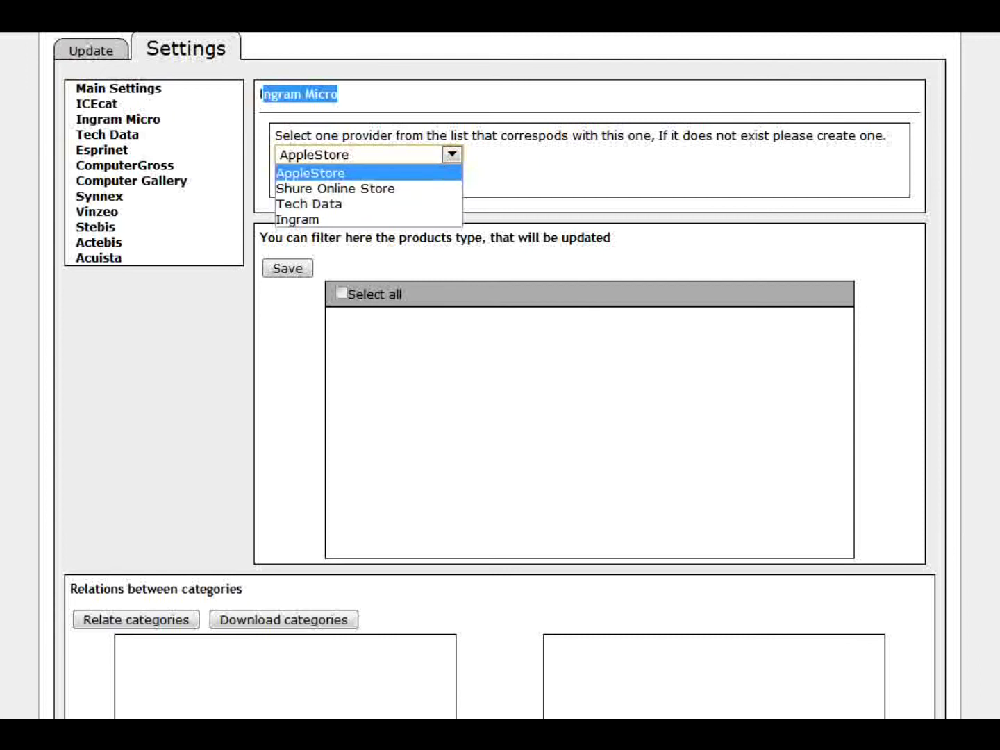
scroll(500, 346, up, 1)
click(451, 177)
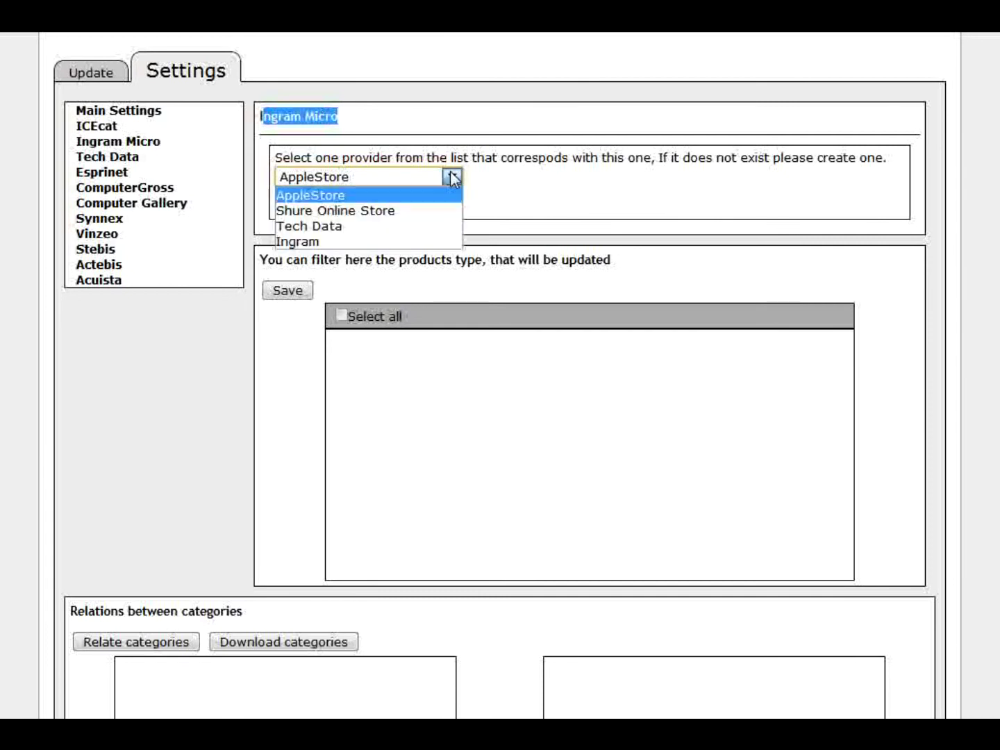
click(300, 241)
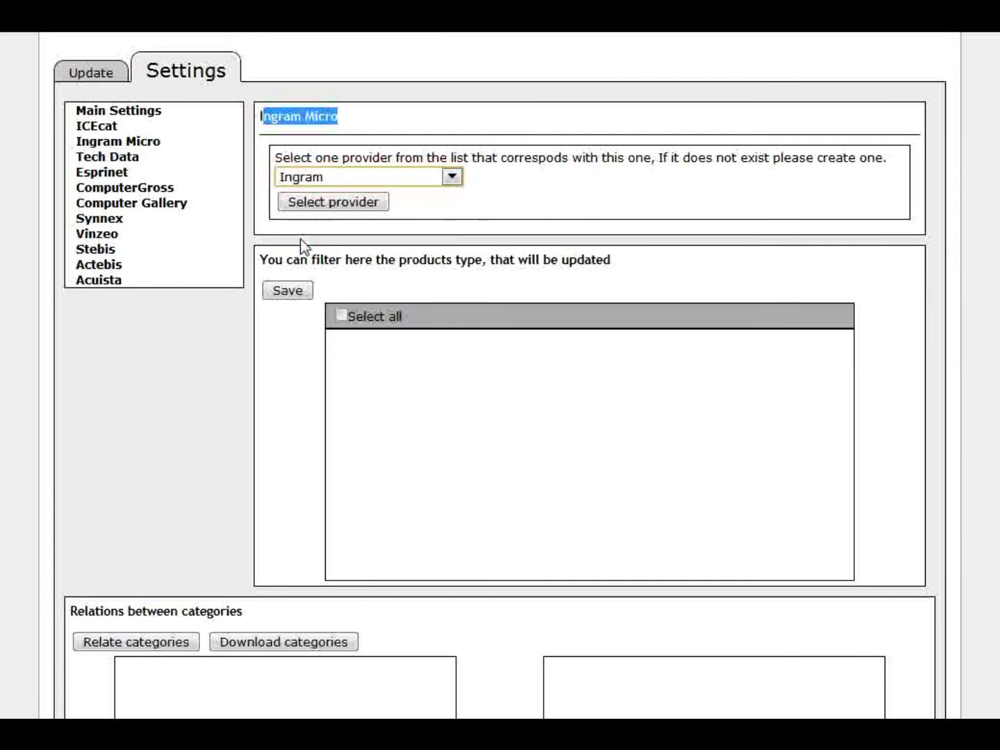
click(327, 200)
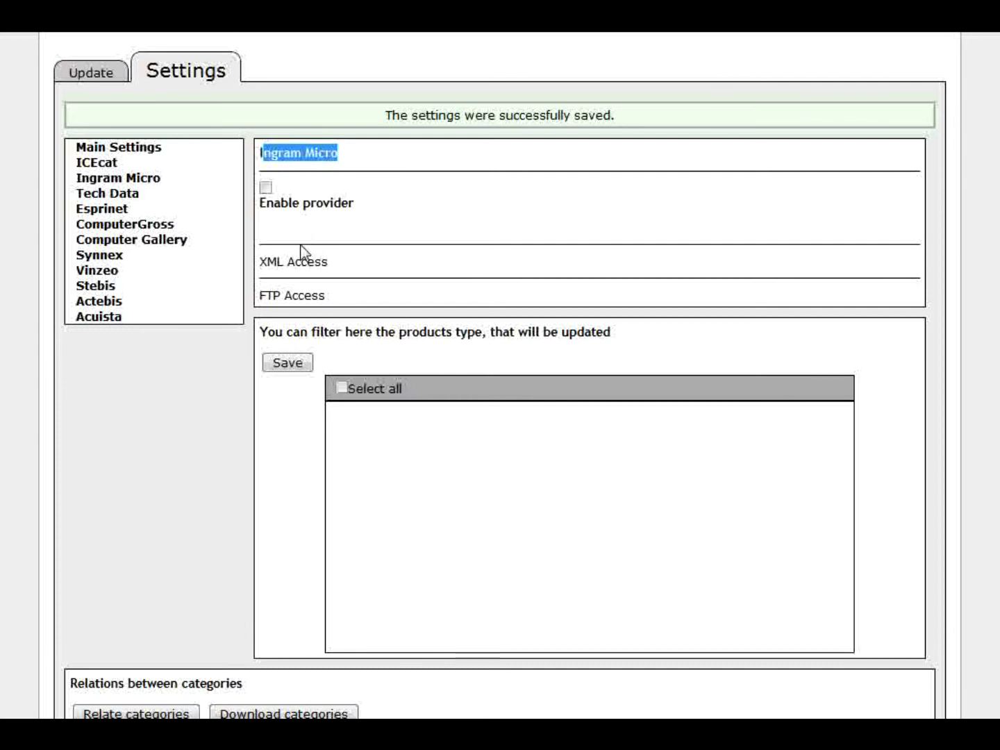
scroll(598, 123, down, 3)
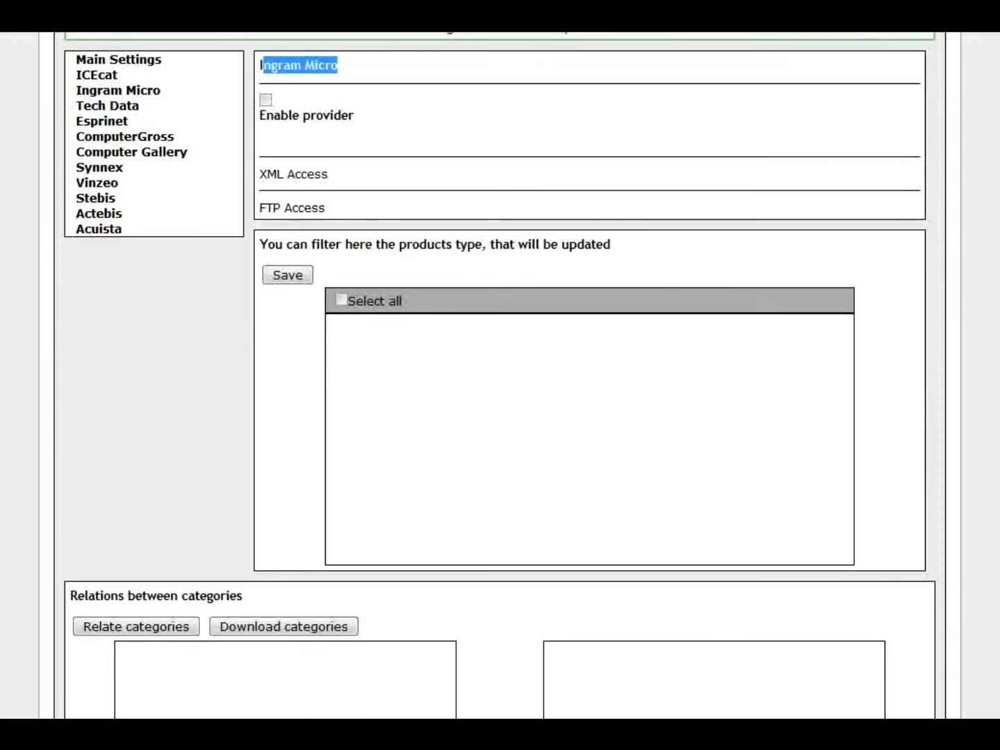
scroll(598, 123, up, 3)
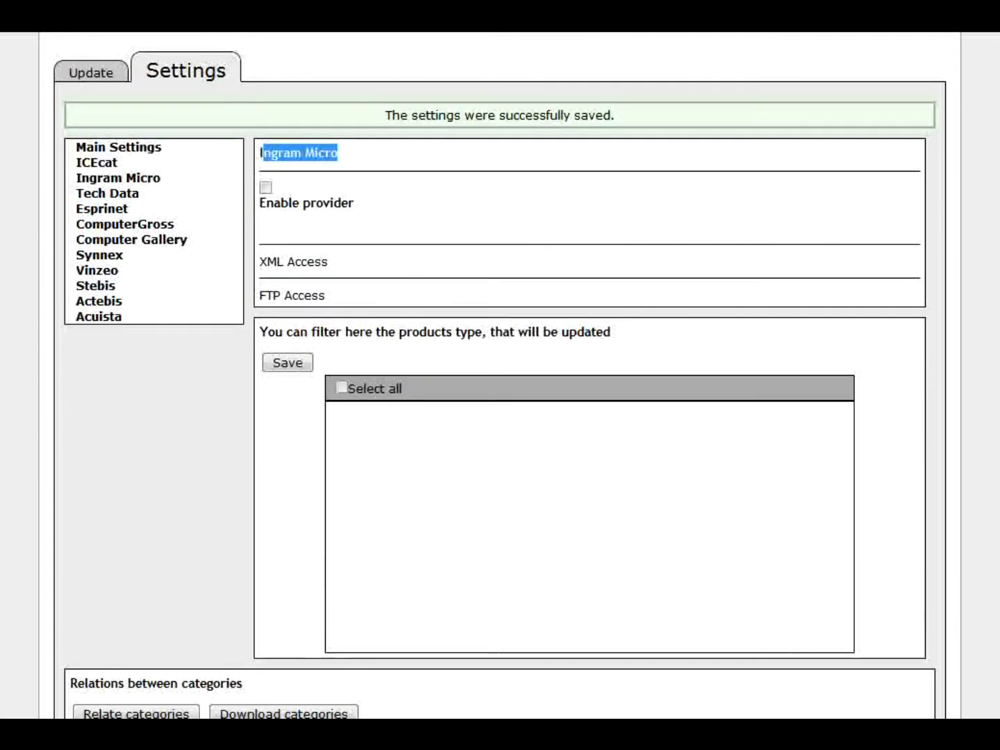
- Expand Ingram Micro's FTP Access form and point out the FR country code
click(304, 296)
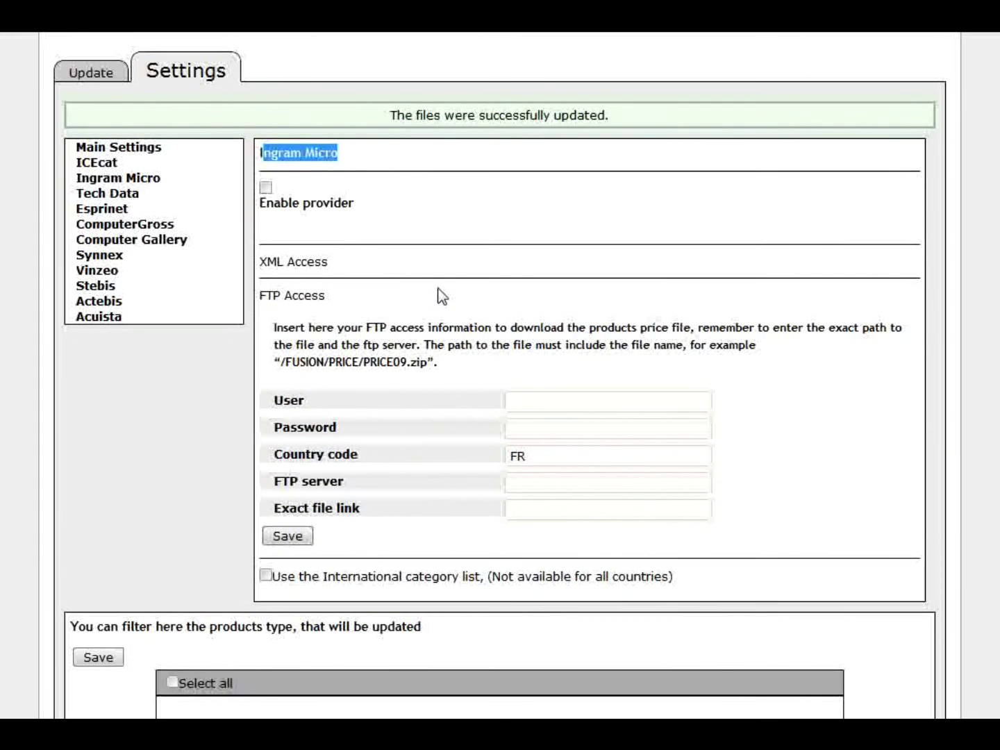
scroll(900, 88, down, 2)
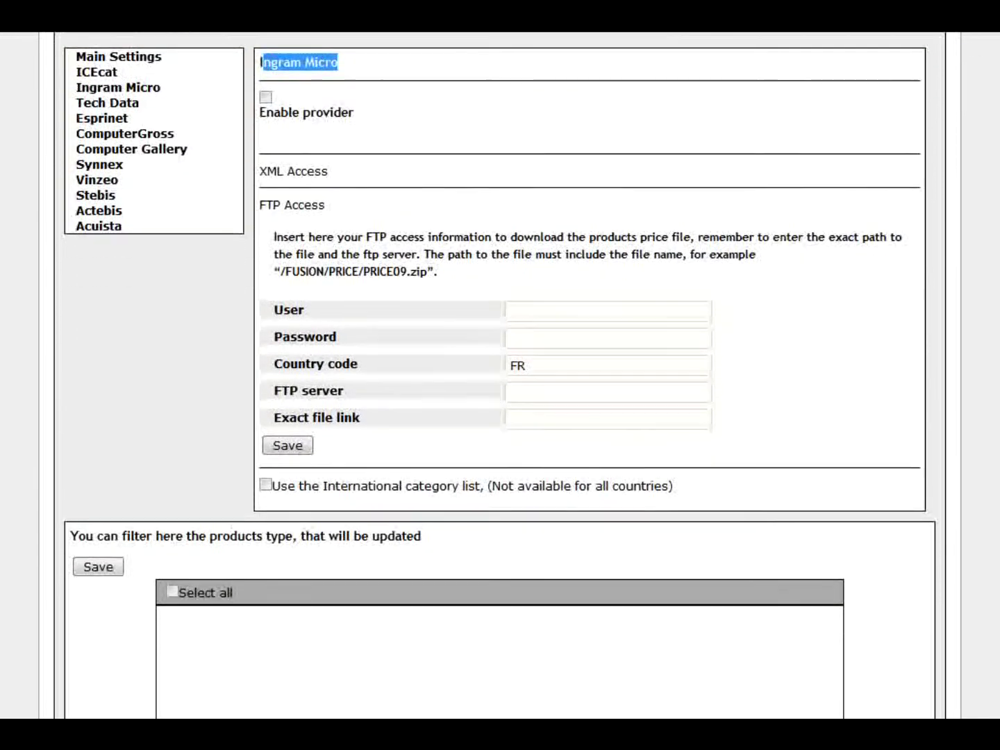
drag(527, 338, 500, 338)
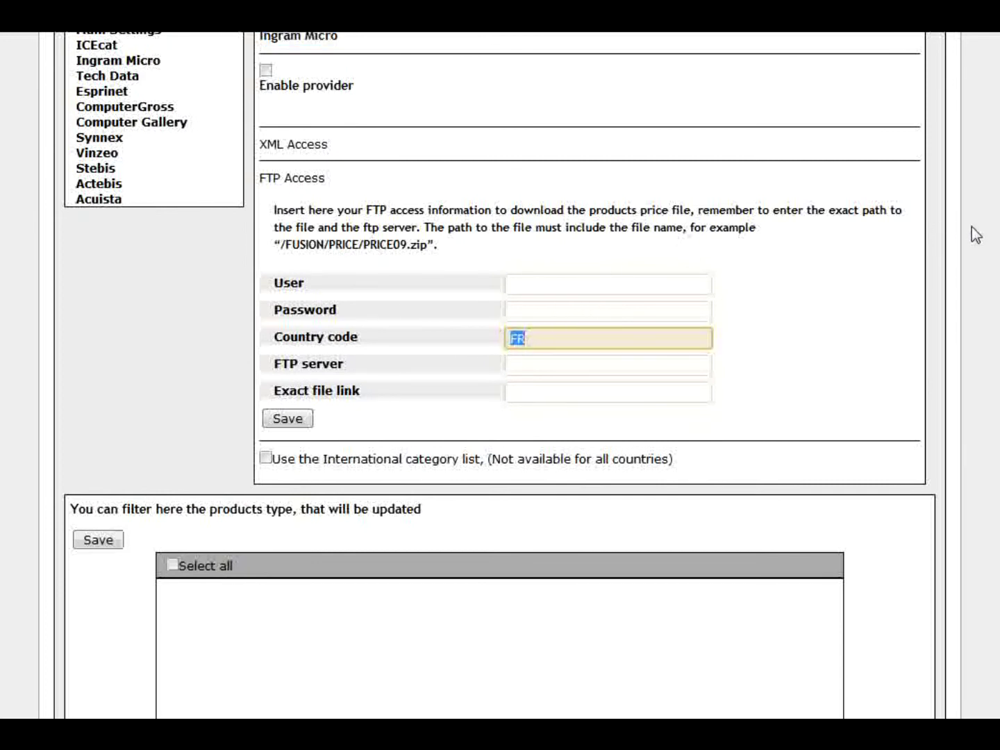
scroll(500, 376, down, 1)
scroll(500, 376, up, 3)
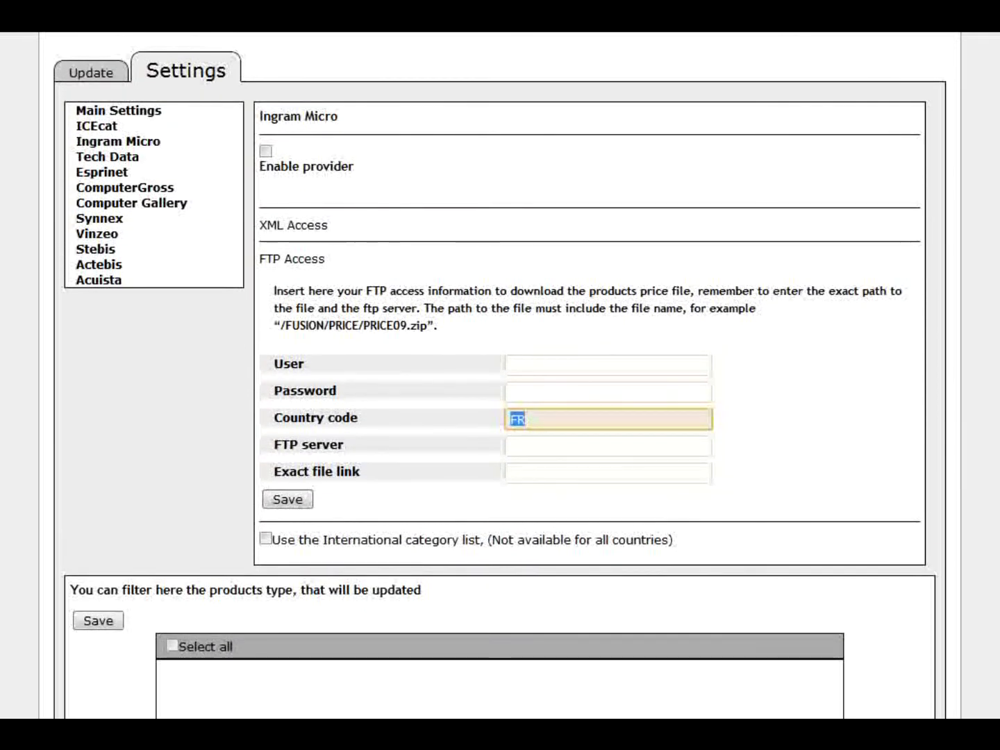
click(533, 421)
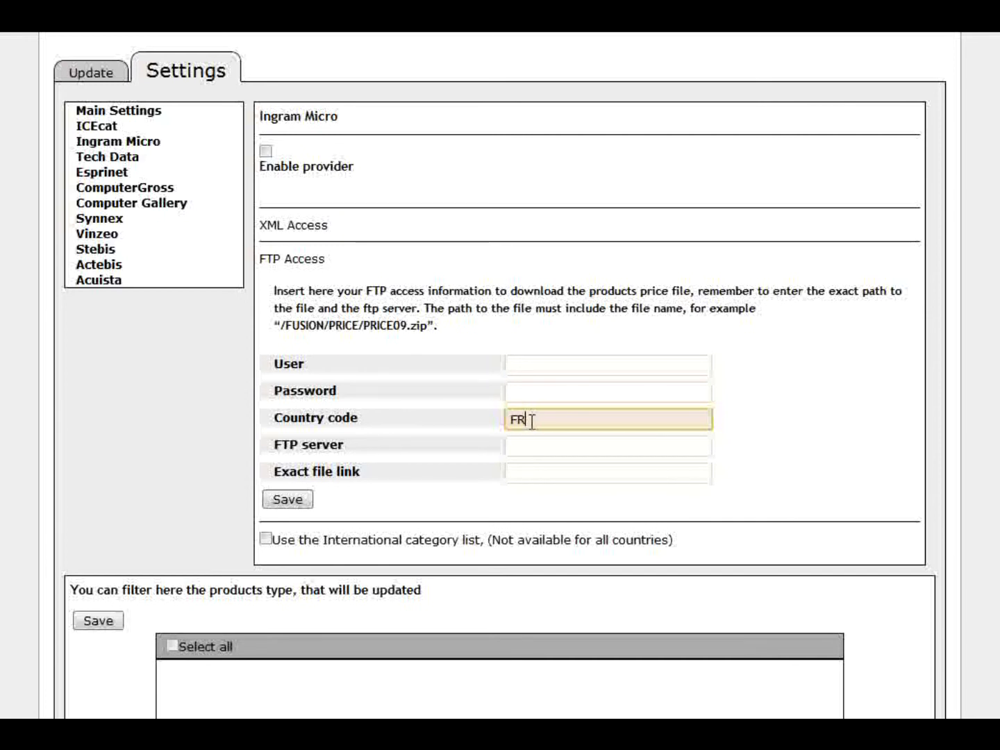
drag(533, 421, 498, 423)
click(530, 421)
double_click(524, 421)
- Check the User and FTP server fields and select the example path /FUSION/PRICE/PRICE09.zip
click(560, 375)
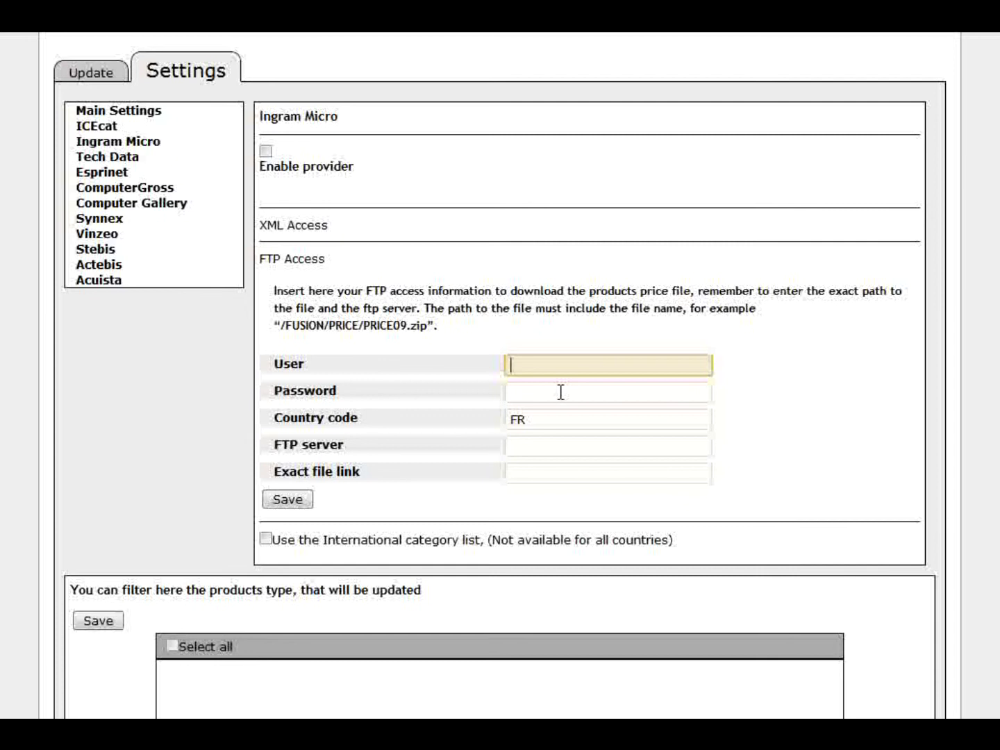
click(558, 445)
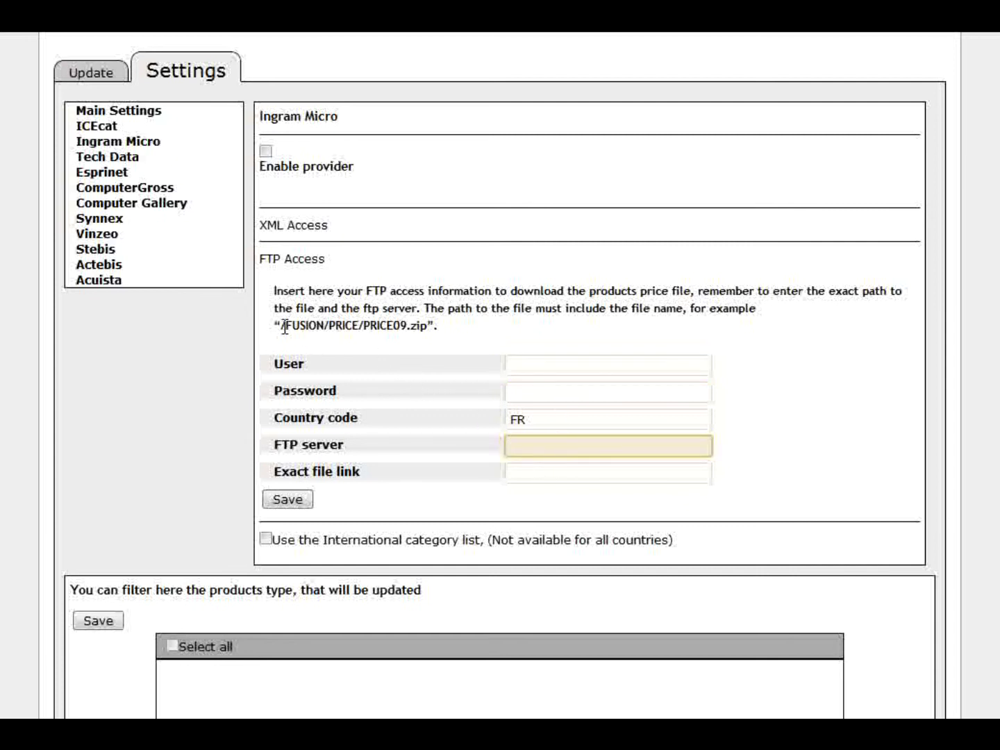
drag(281, 327, 430, 327)
key(ctrl+c)
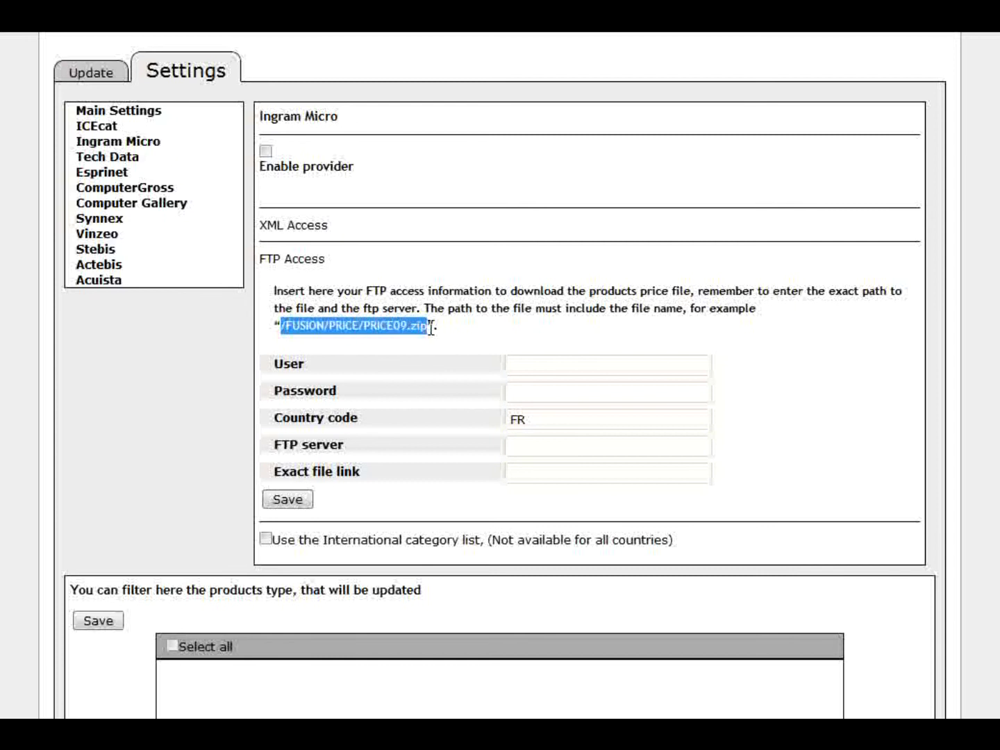
- Paste /FUSION/PRICE/PRICE09.zip into the Exact file link, noting the PRICE folder and PRICE09.zip file
click(548, 472)
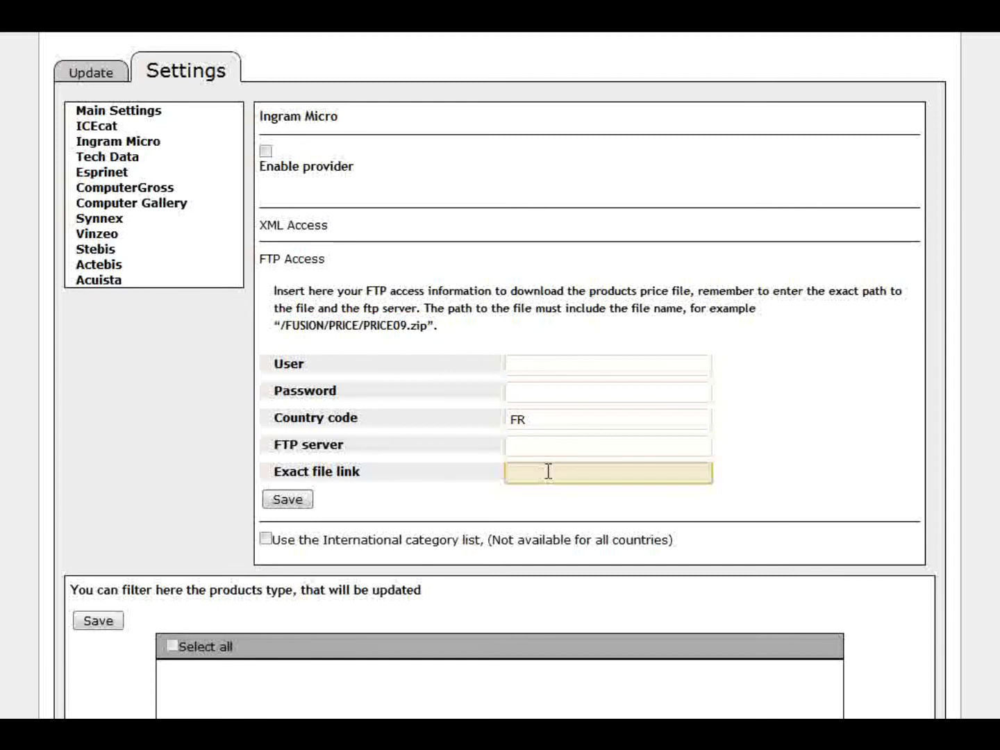
key(ctrl+v)
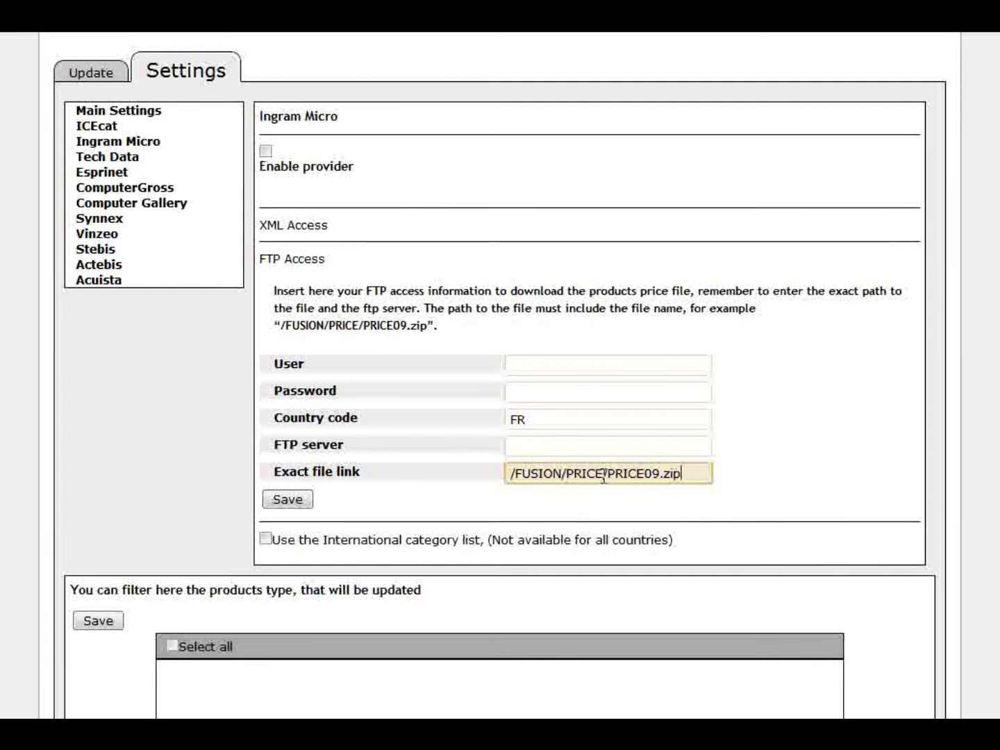
drag(603, 474, 570, 479)
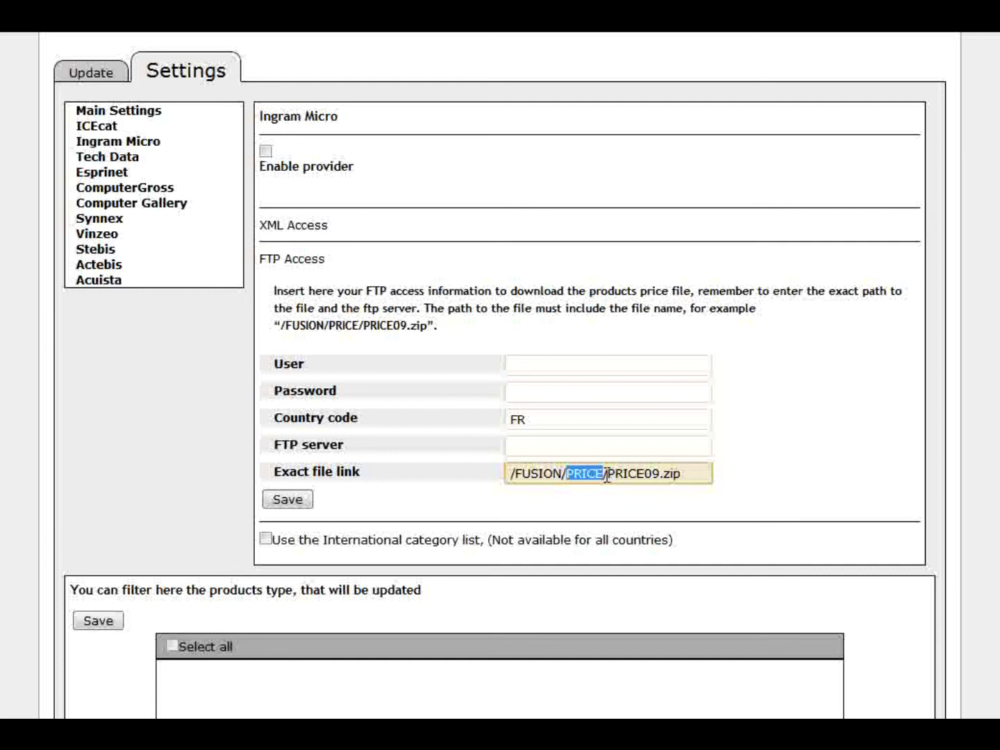
drag(692, 473, 625, 476)
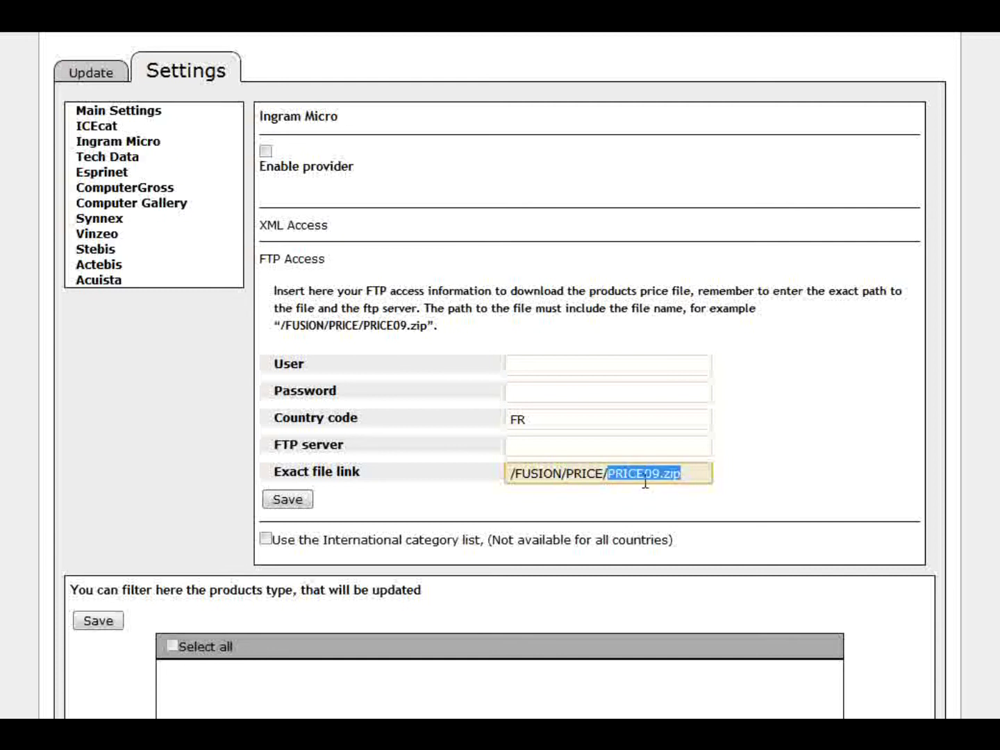
click(783, 471)
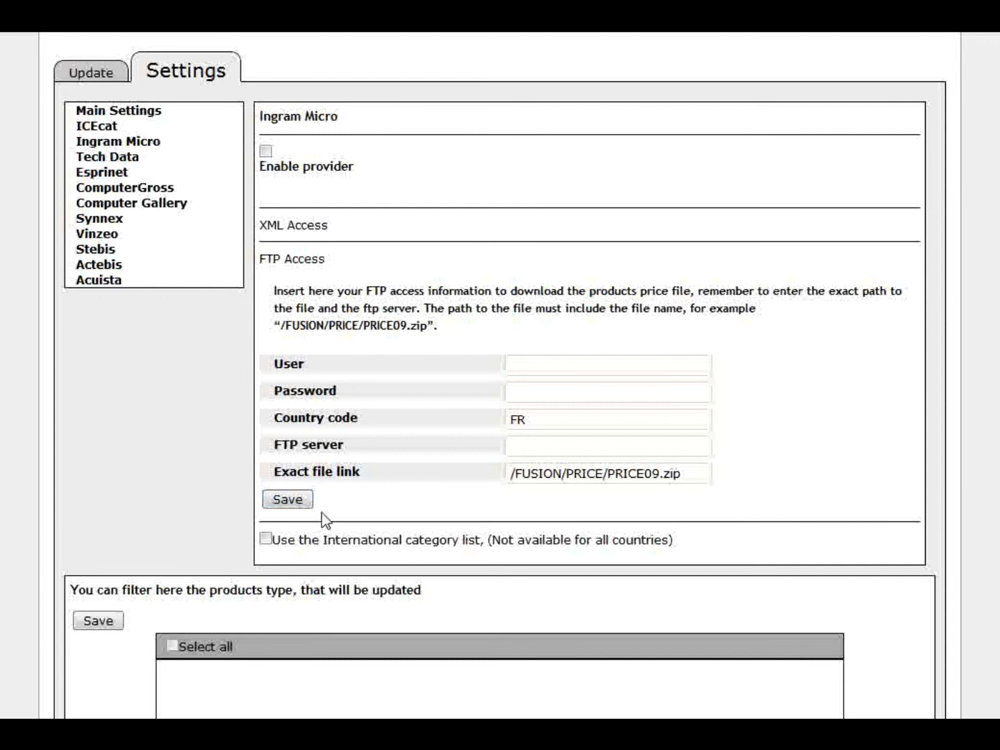
scroll(637, 451, down, 4)
scroll(637, 442, down, 3)
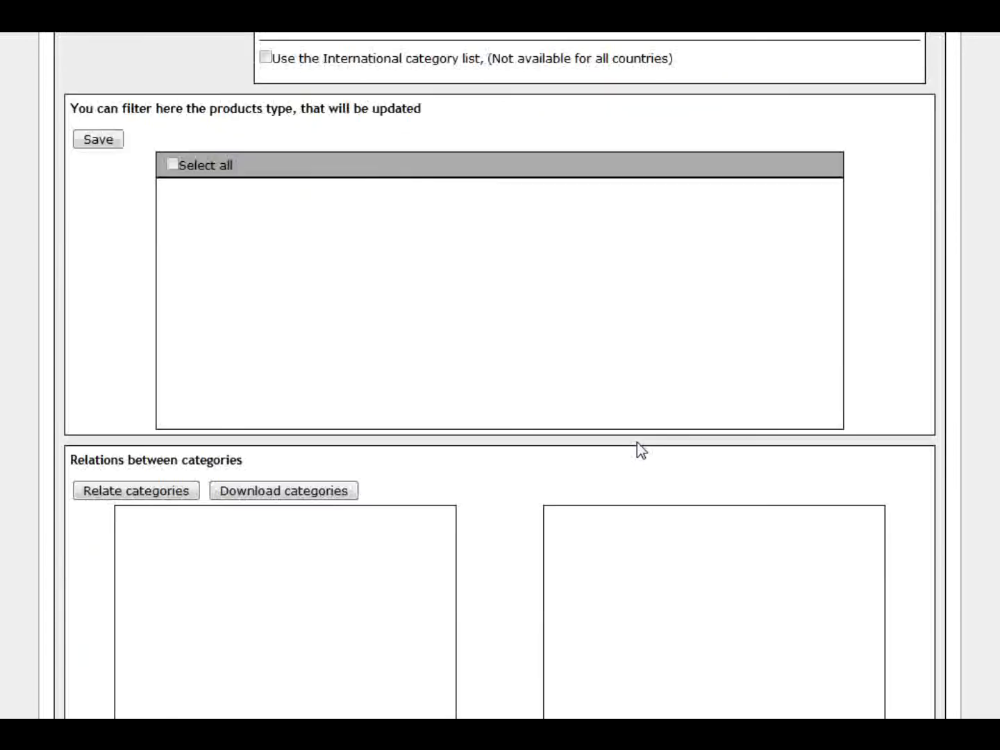
scroll(636, 448, up, 3)
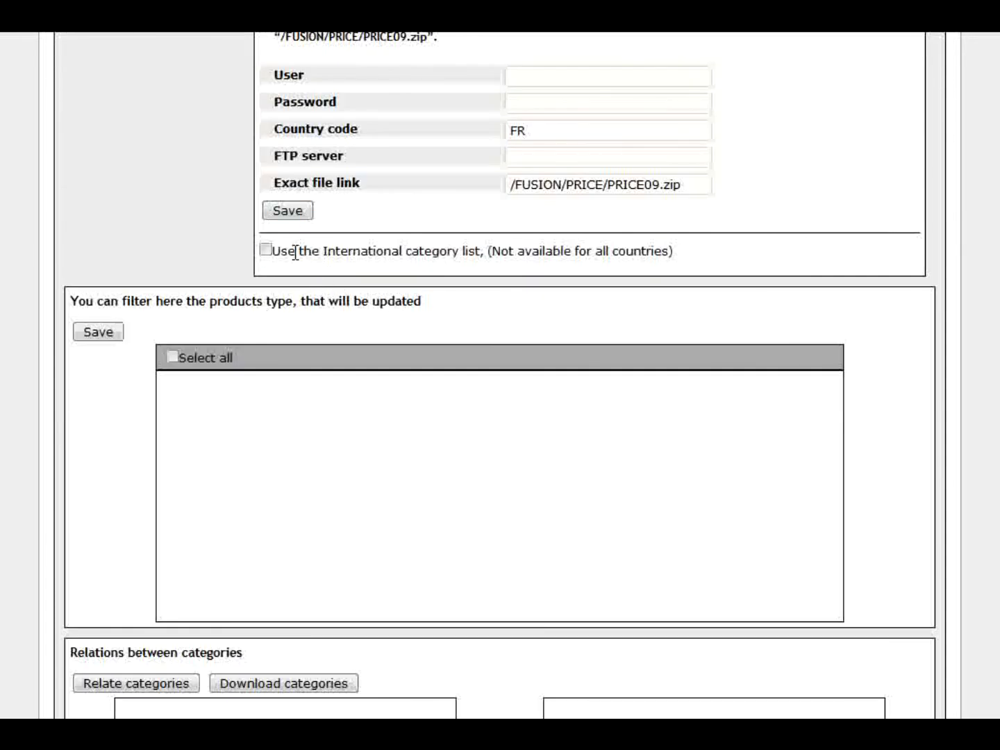
scroll(660, 259, up, 2)
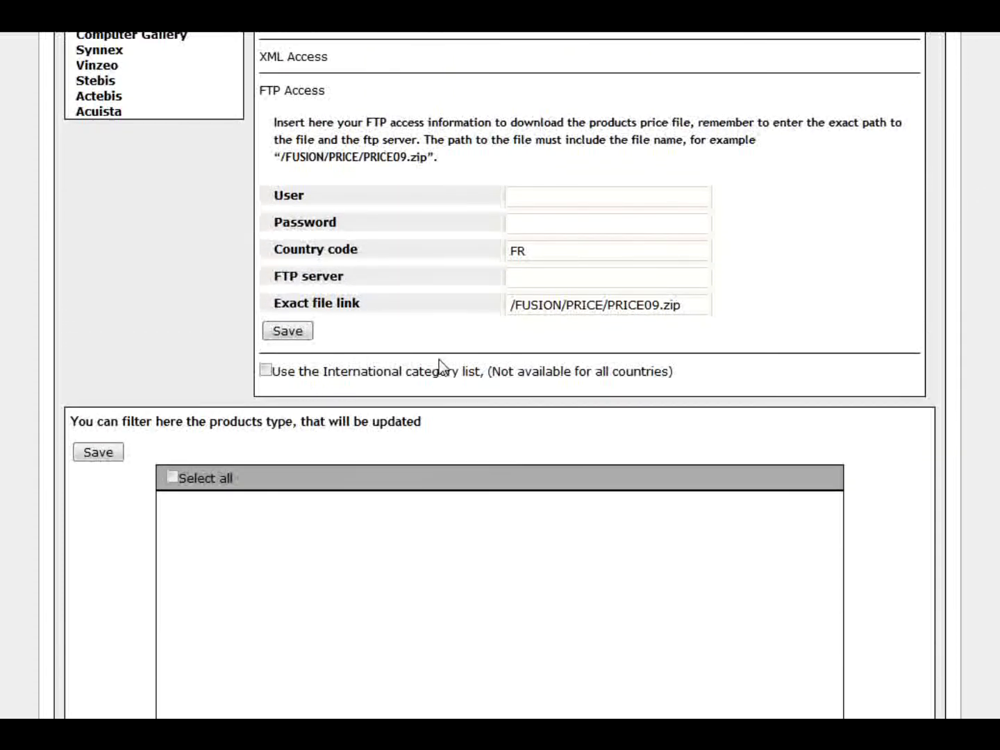
drag(481, 372, 271, 375)
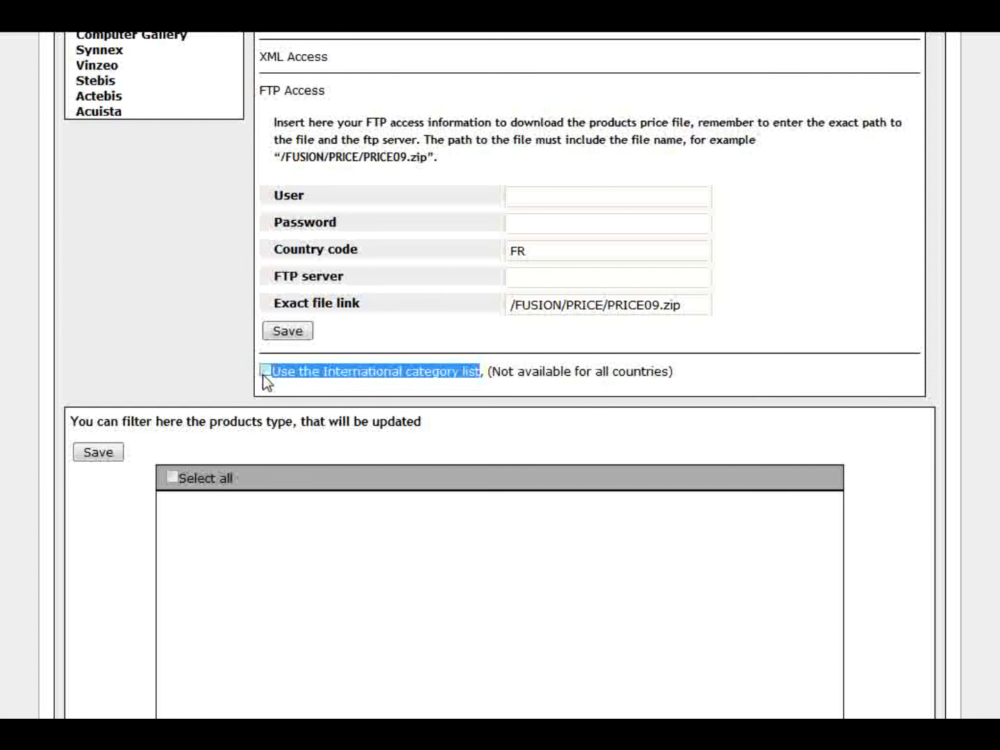
click(695, 373)
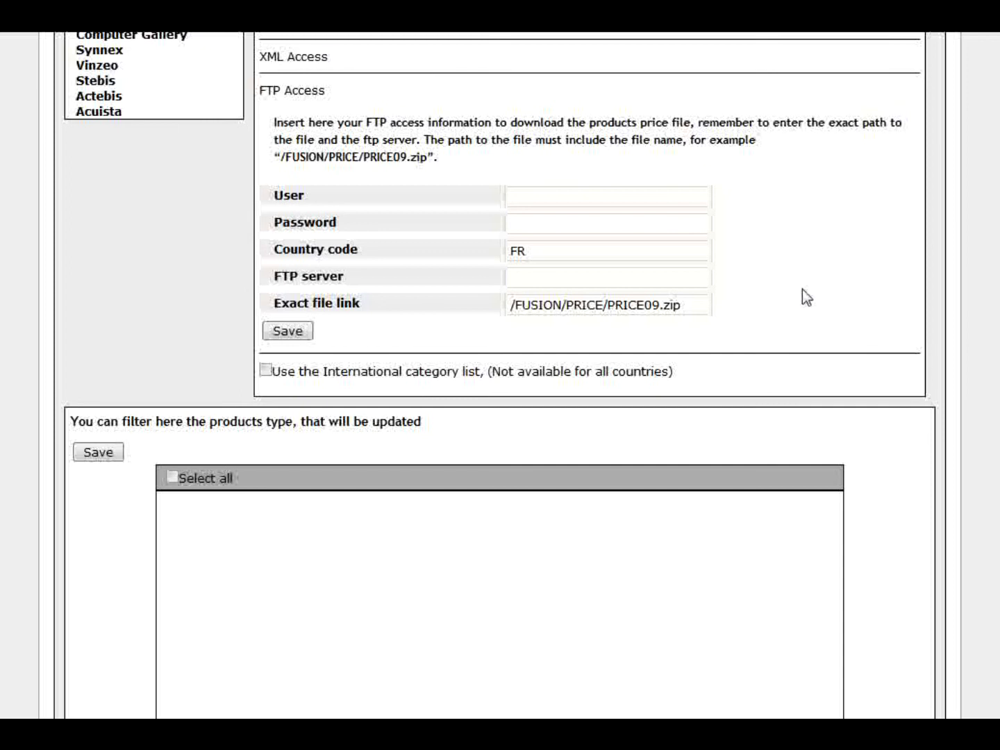
scroll(360, 364, down, 3)
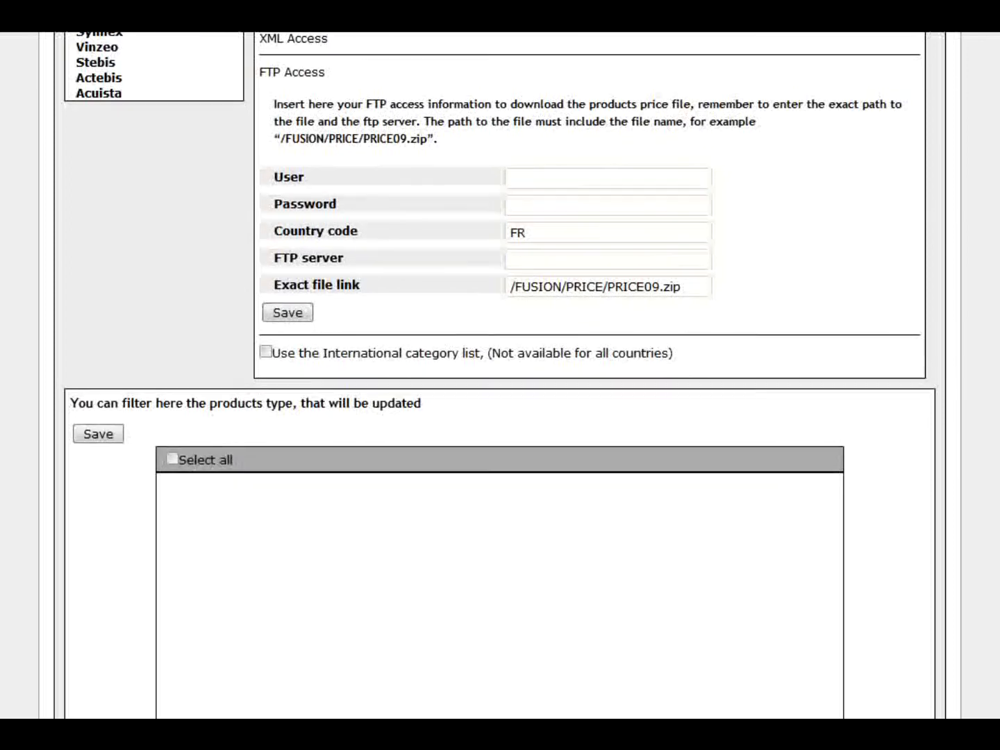
scroll(500, 375, up, 3)
scroll(500, 375, down, 8)
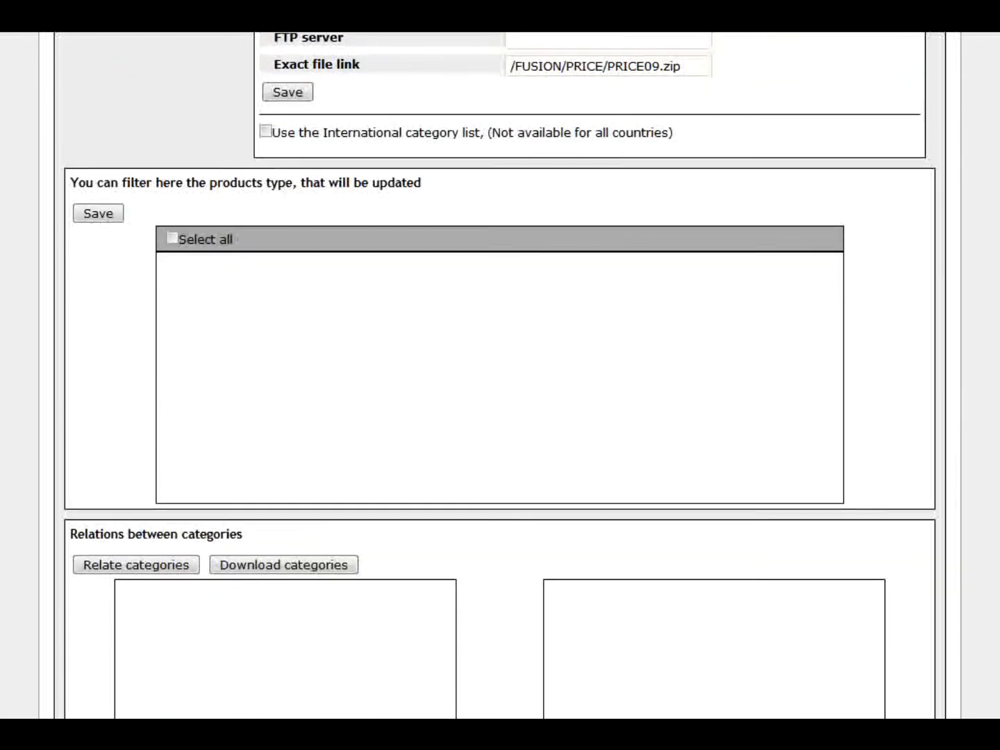
scroll(686, 177, down, 1)
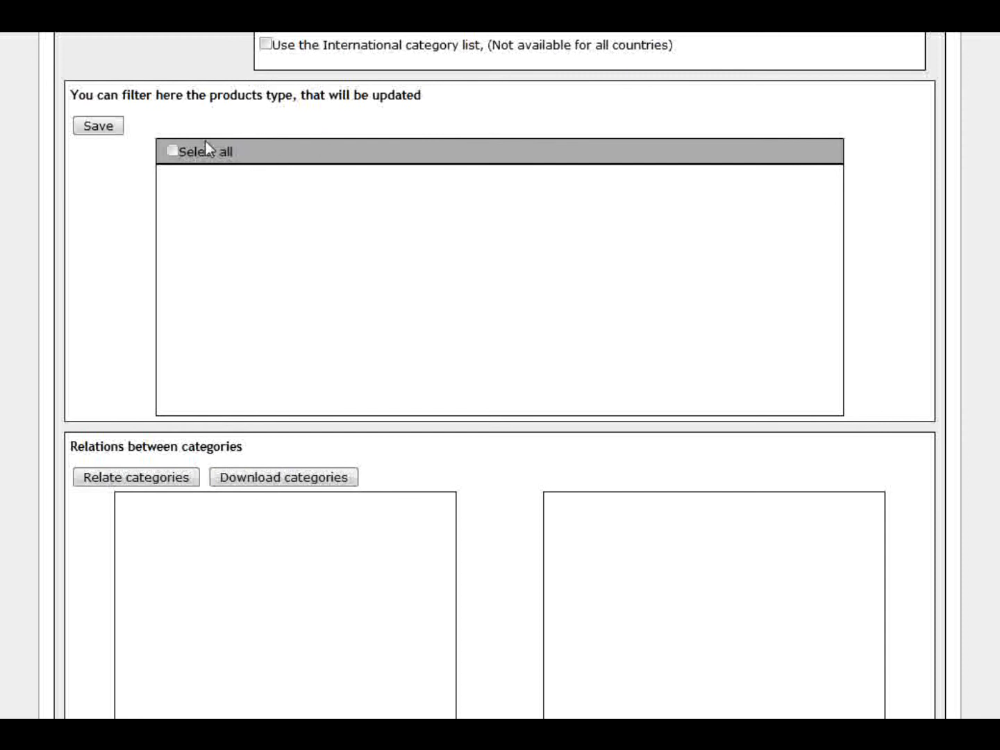
scroll(279, 208, down, 8)
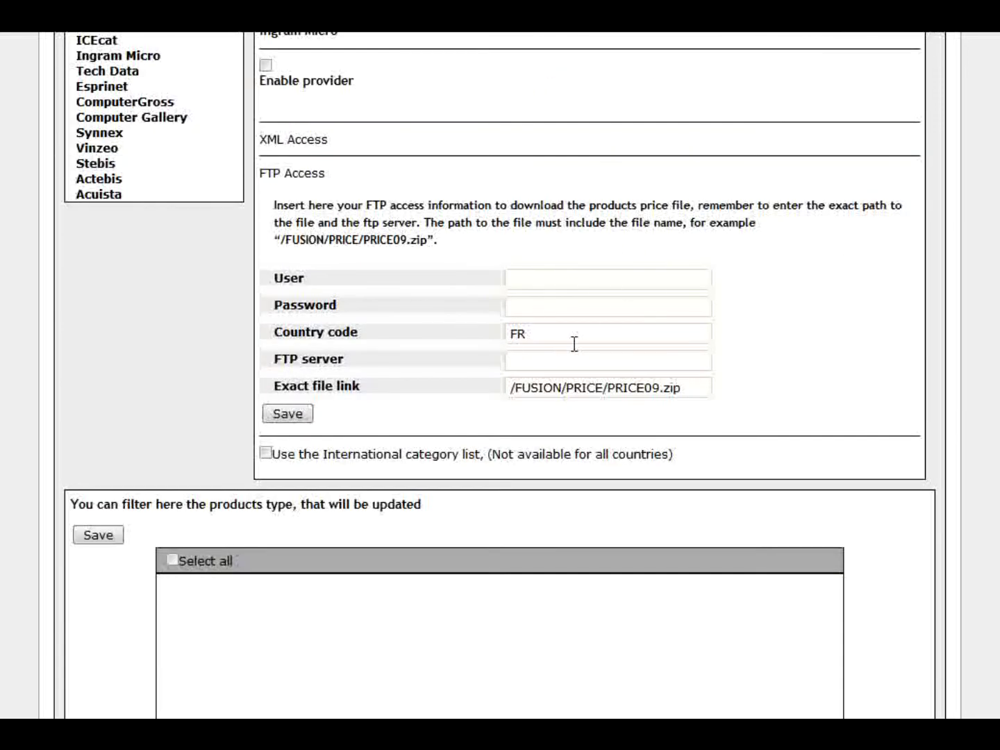
- Match Techdata to the Tech Data provider and show its FTP Access form with country code FR
click(116, 70)
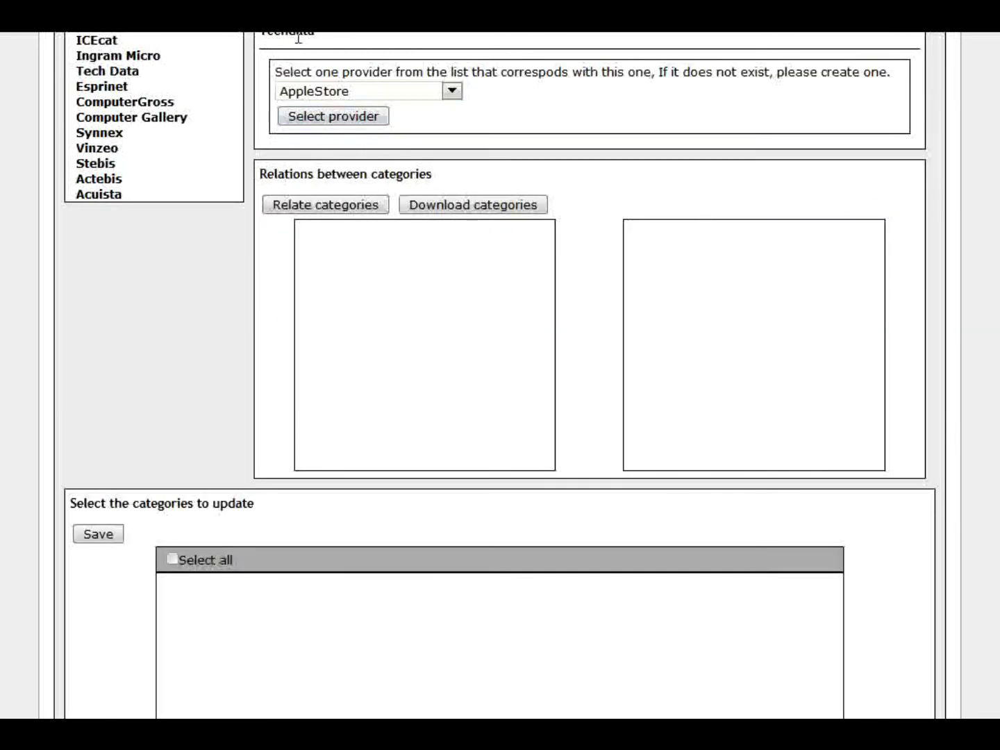
click(452, 90)
click(335, 139)
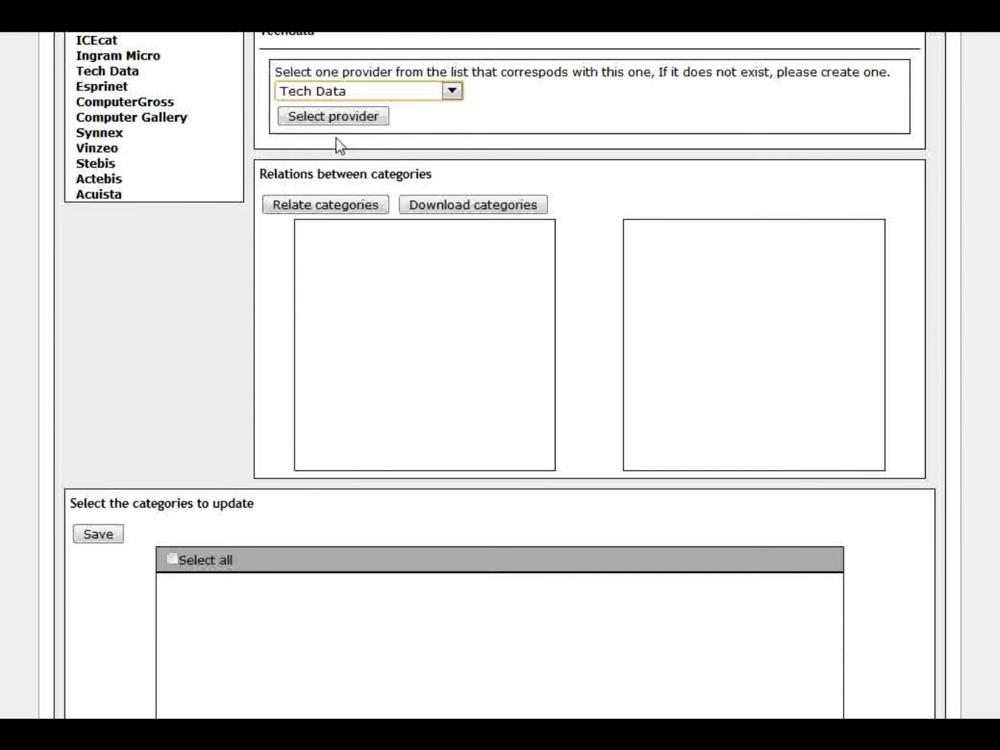
click(338, 118)
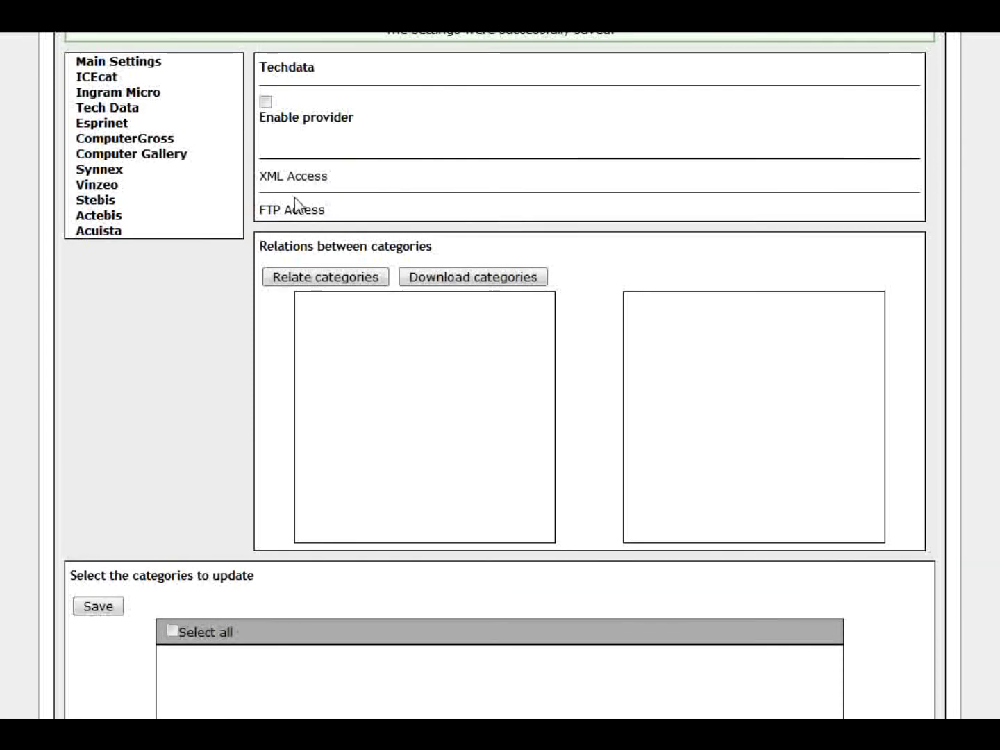
scroll(305, 215, down, 1)
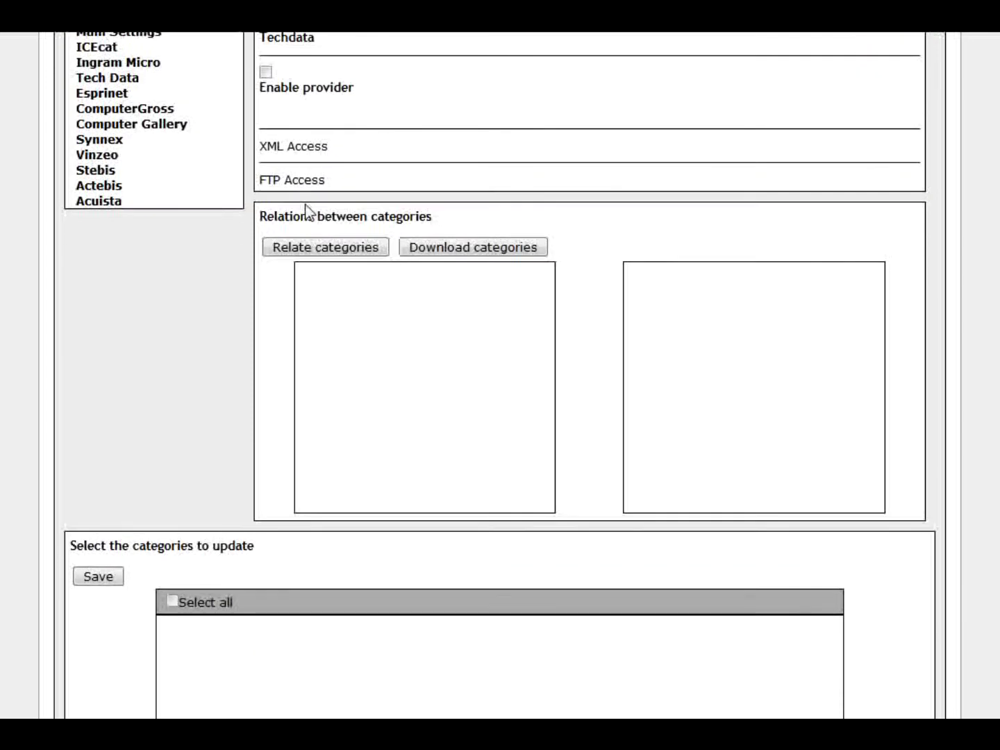
scroll(305, 212, up, 1)
click(308, 208)
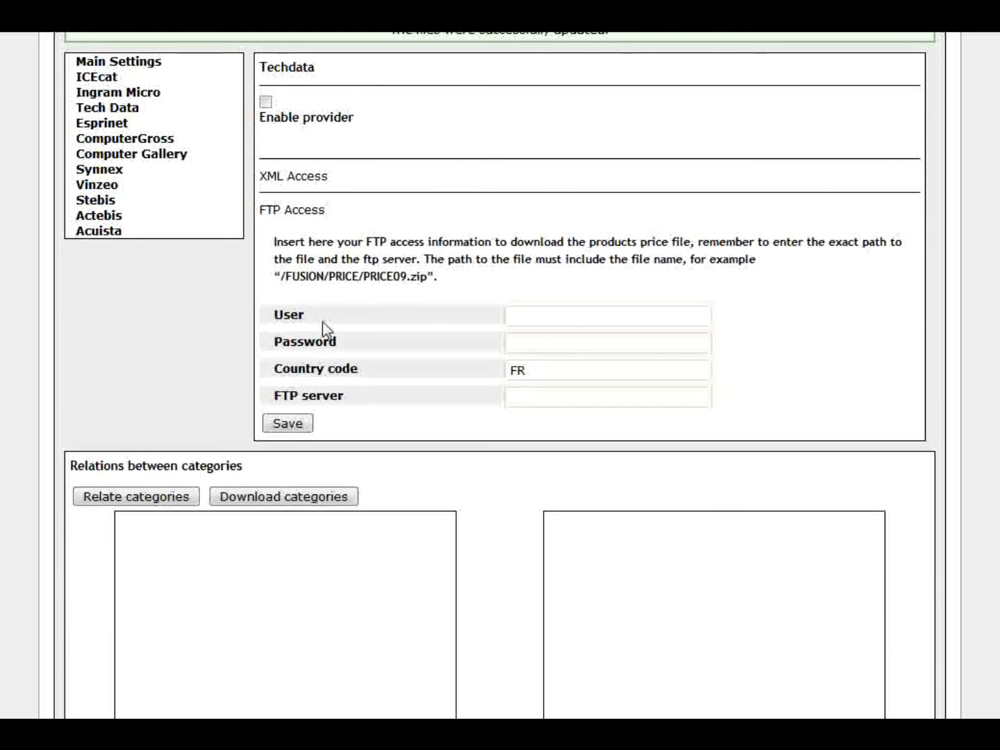
click(612, 316)
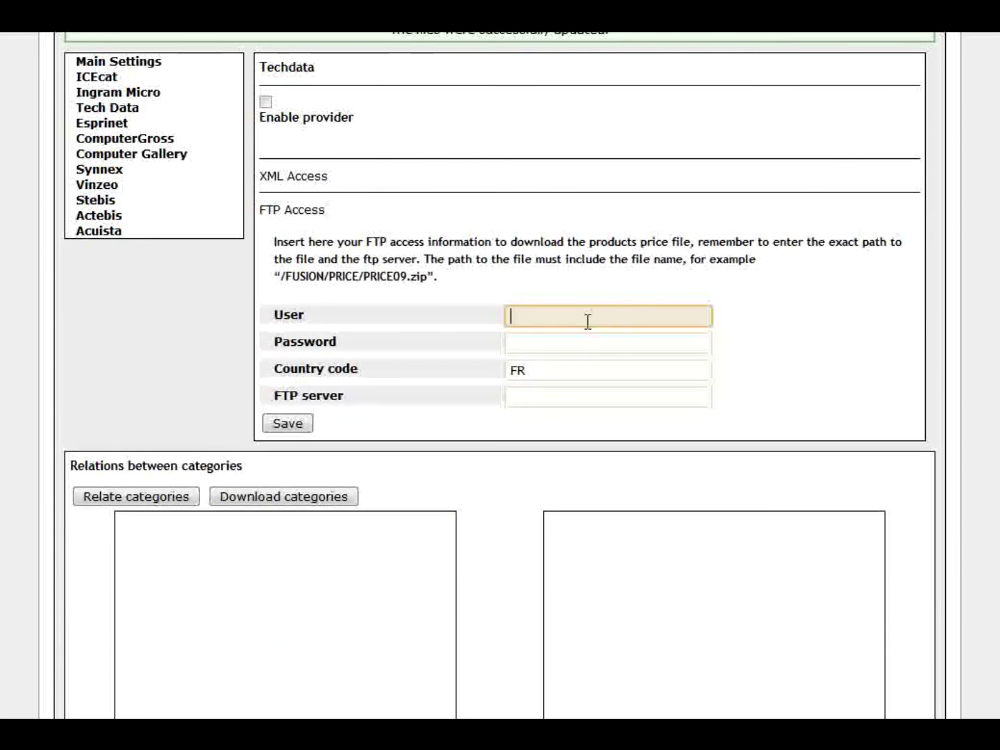
click(576, 347)
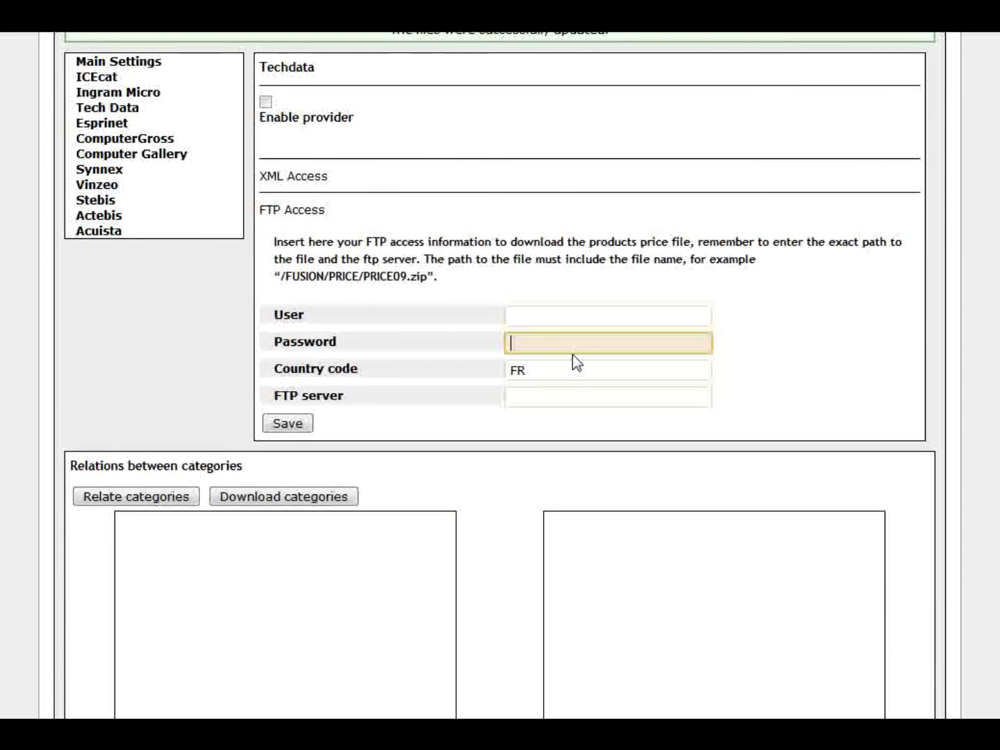
click(523, 371)
scroll(524, 364, down, 1)
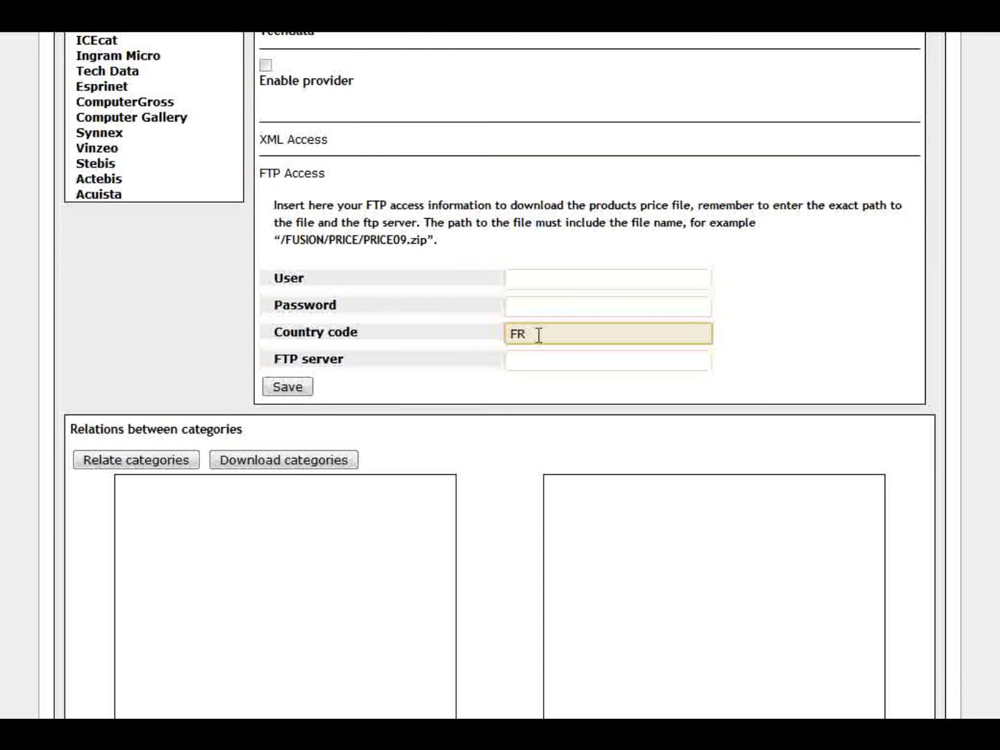
drag(539, 334, 485, 332)
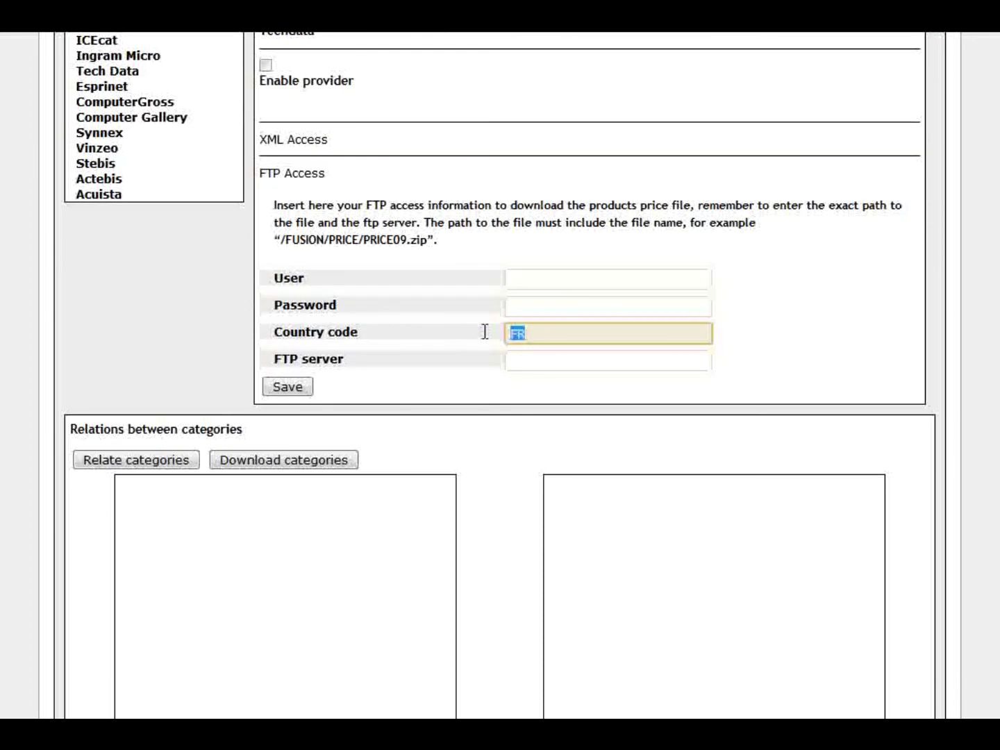
click(547, 362)
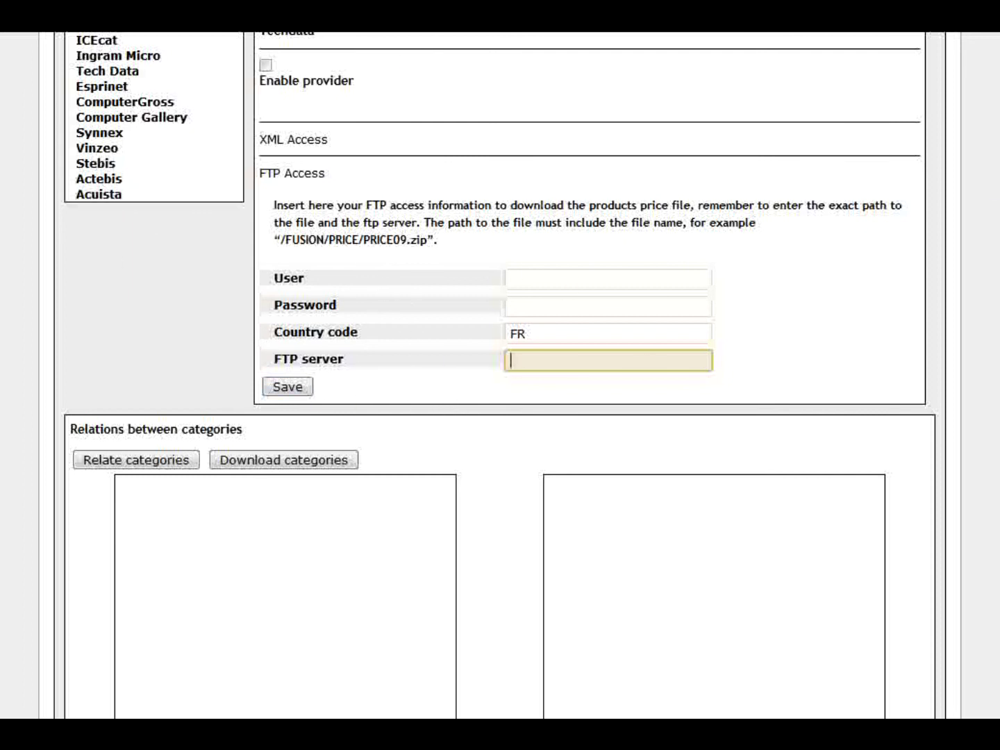
scroll(447, 408, down, 3)
scroll(500, 375, down, 7)
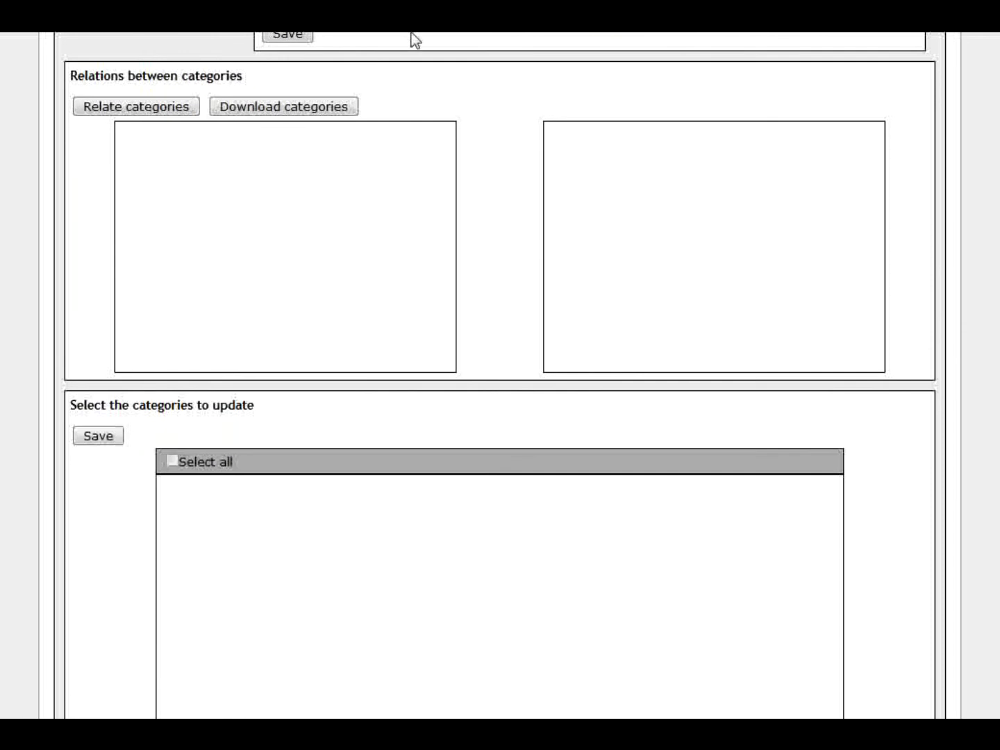
scroll(500, 375, down, 2)
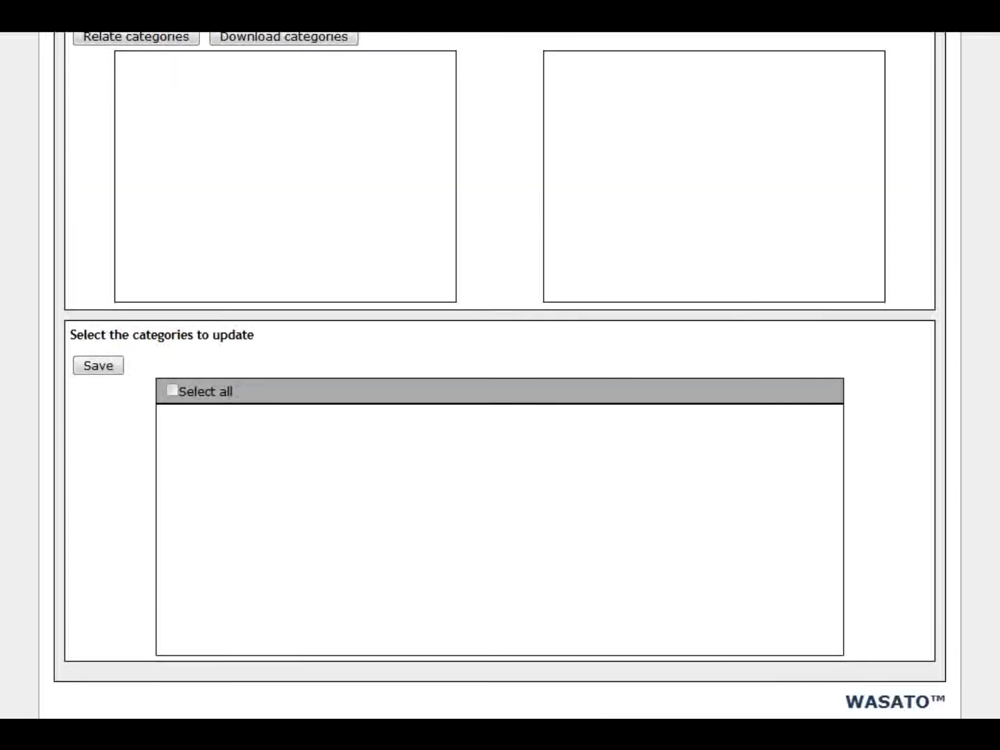
scroll(500, 375, up, 14)
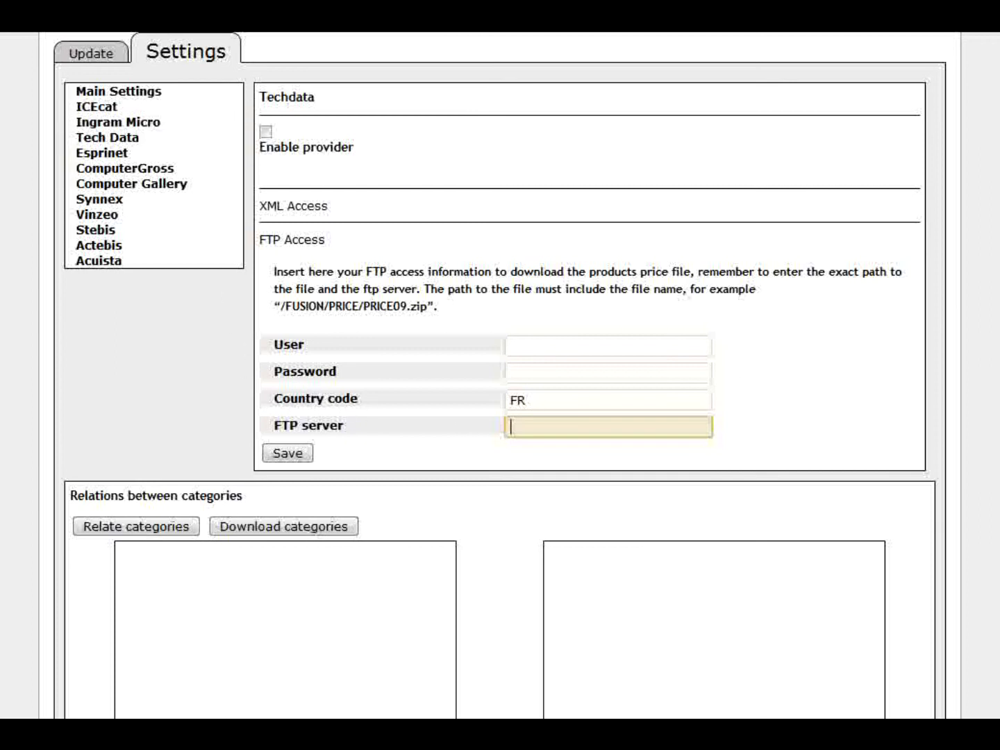
scroll(500, 279, up, 1)
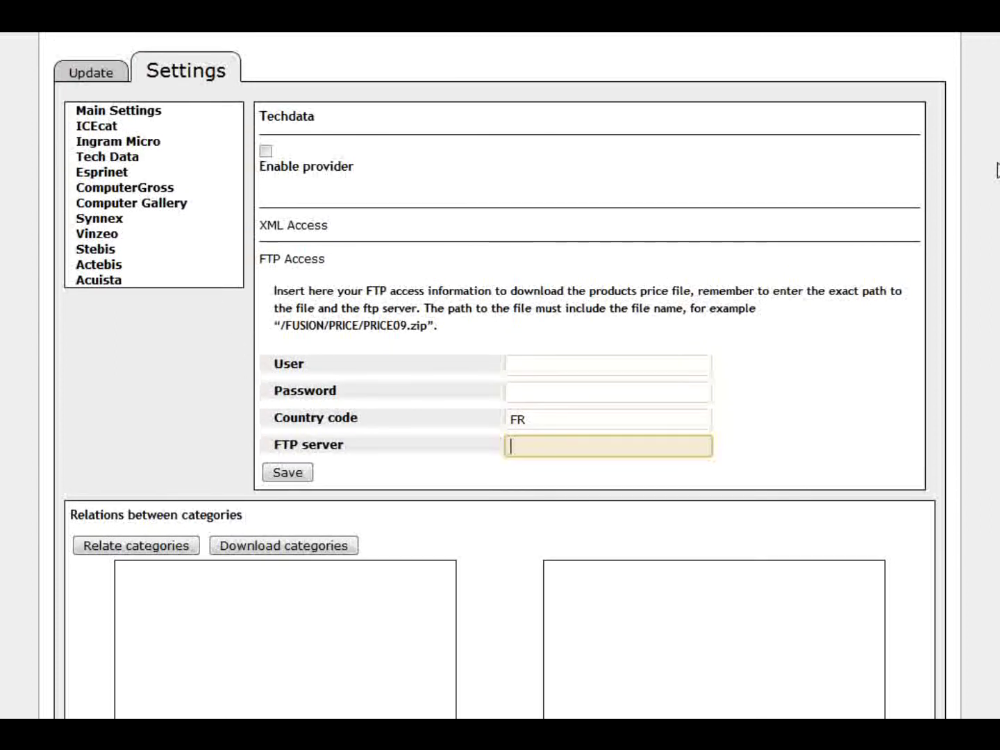
click(165, 108)
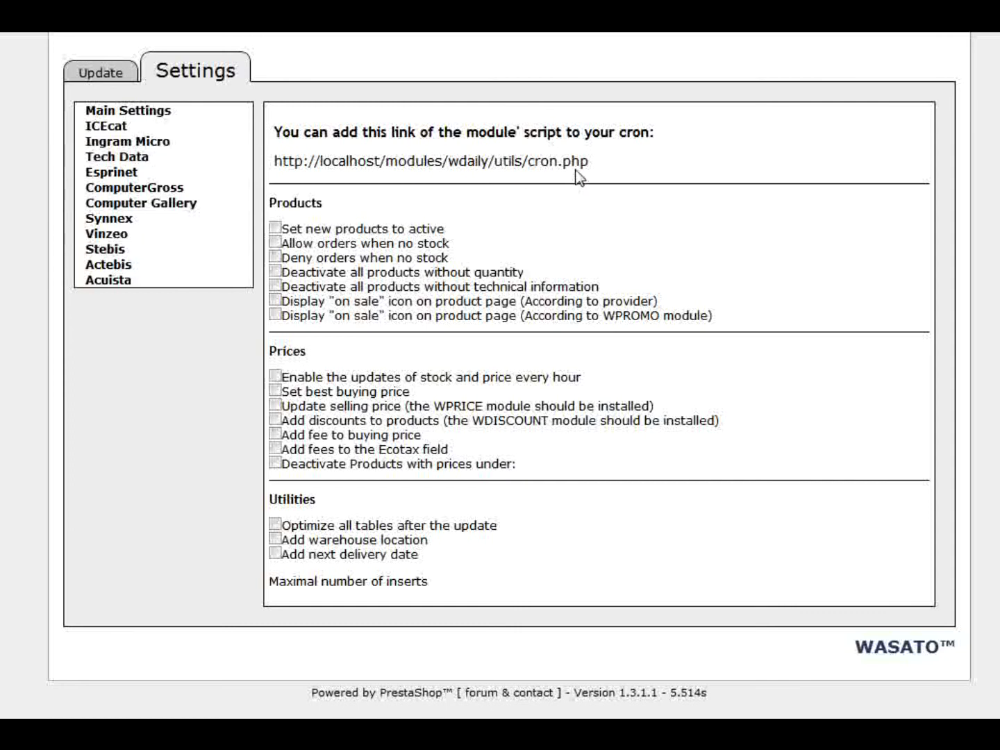
drag(593, 161, 273, 166)
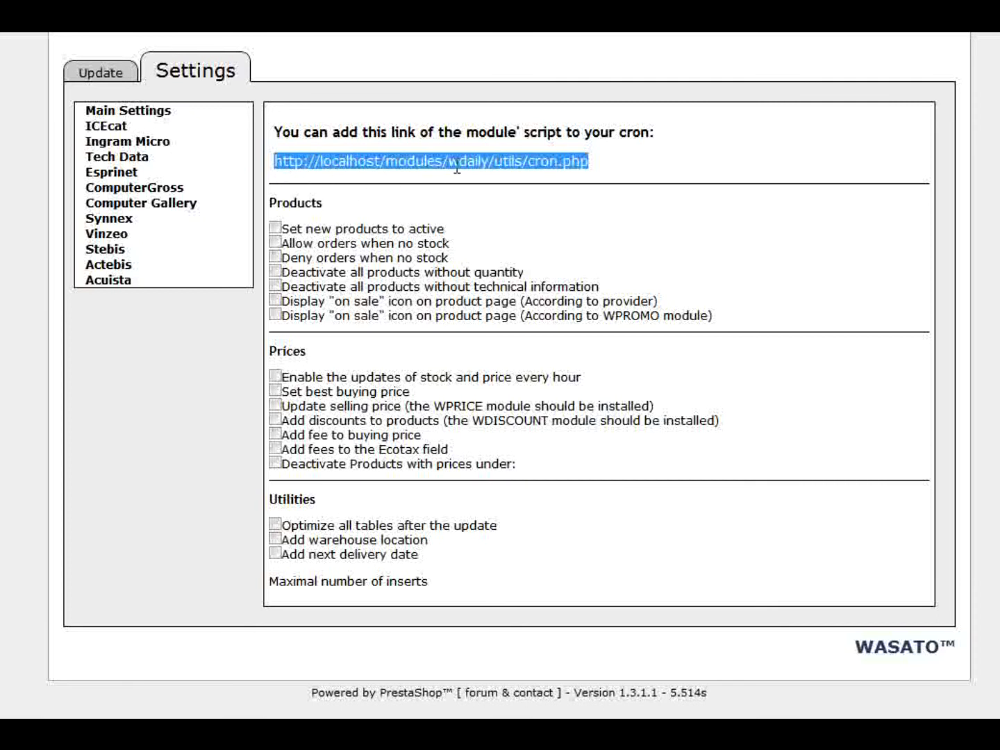
drag(590, 162, 275, 166)
click(105, 70)
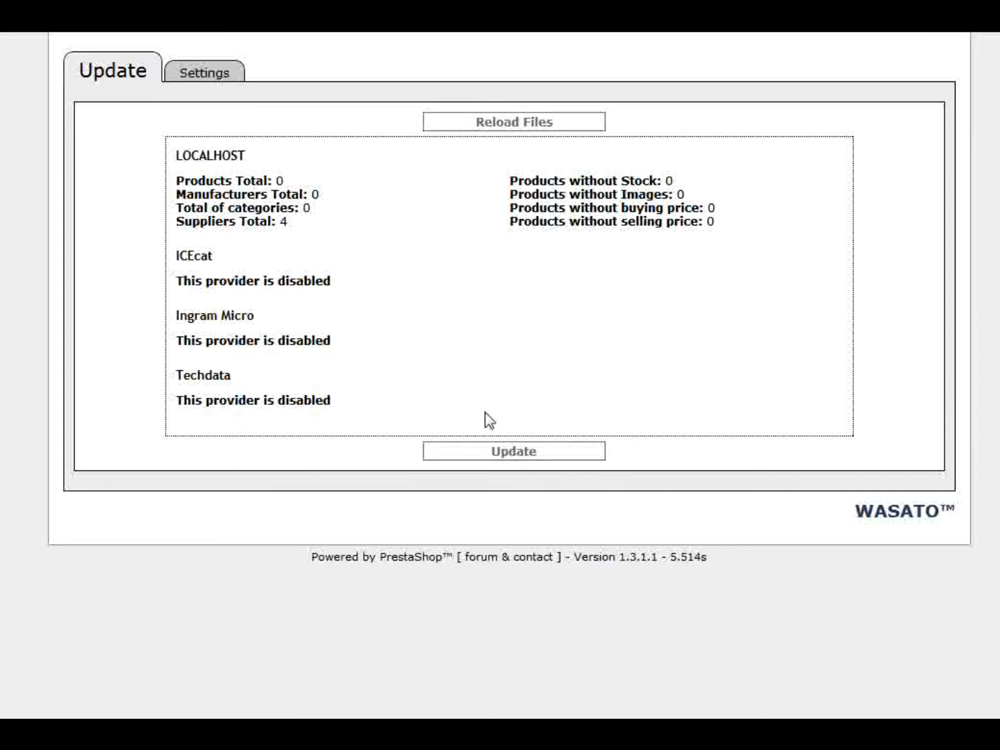
click(220, 72)
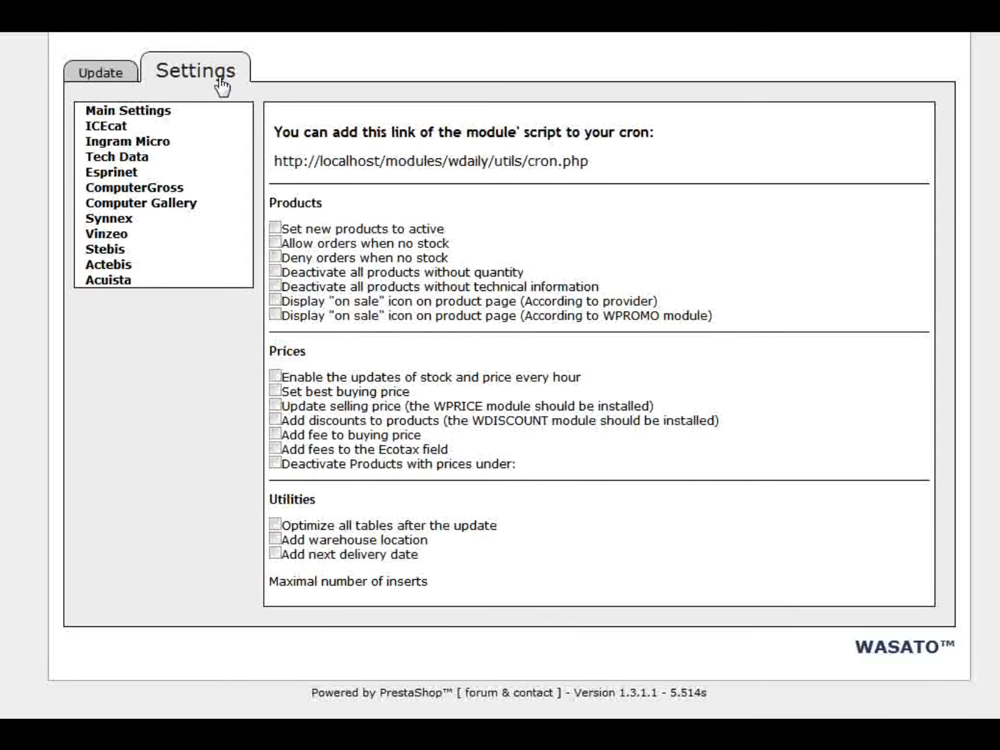
- Highlight the cron link and the 'According to provider' and 'According to WPROMO module' on-sale options
drag(590, 162, 422, 161)
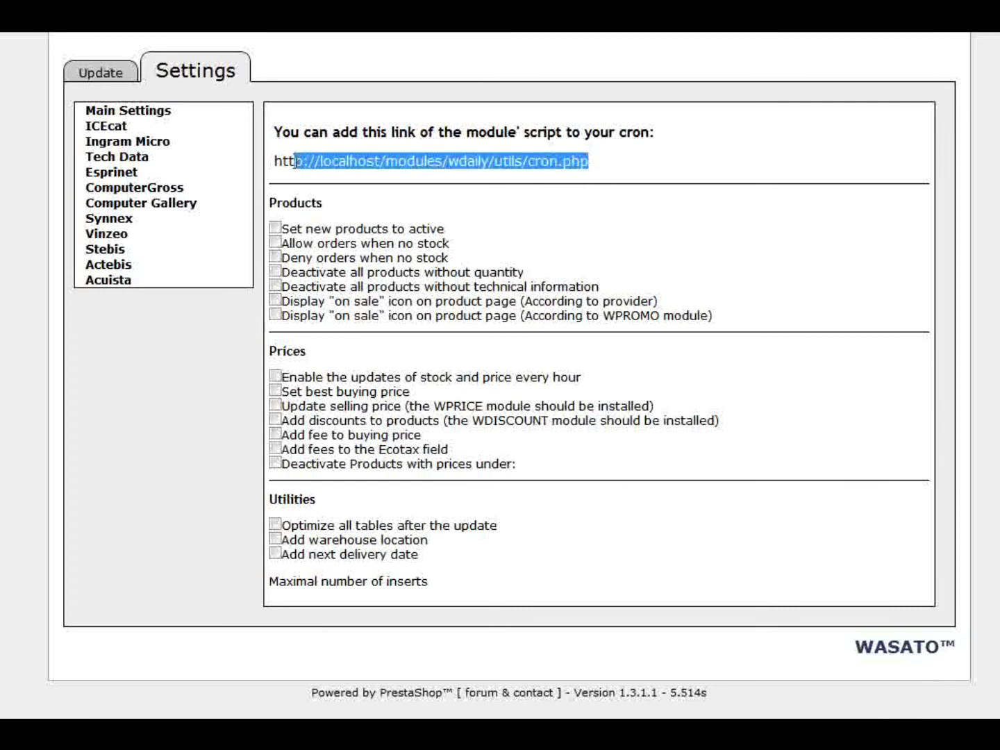
drag(296, 161, 273, 161)
drag(655, 302, 527, 296)
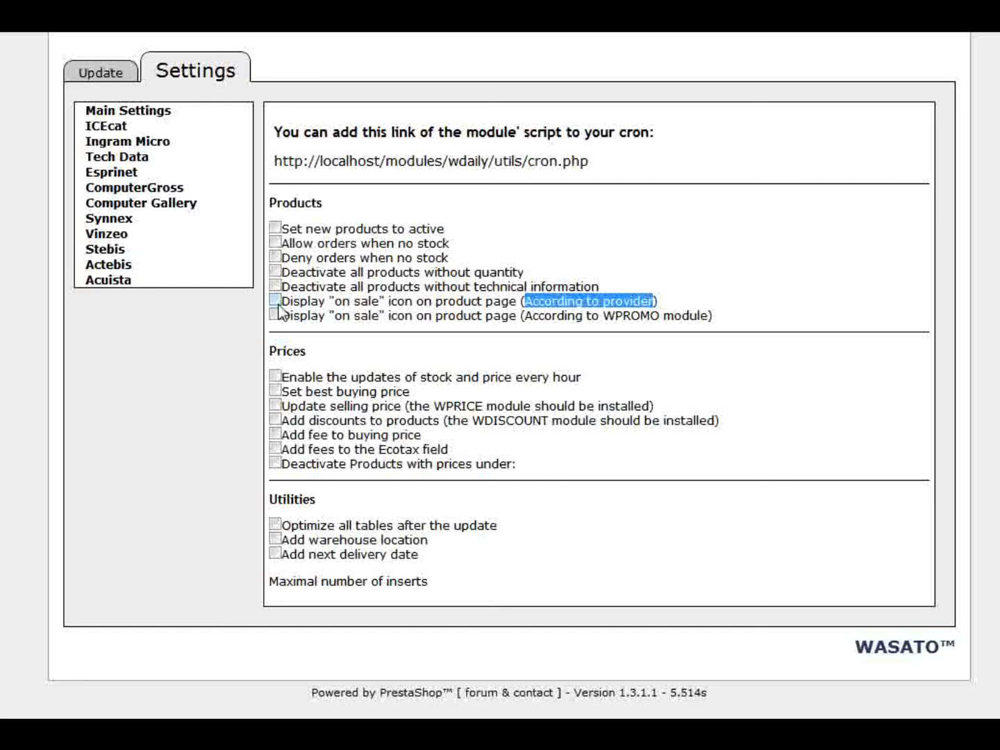
drag(524, 315, 700, 315)
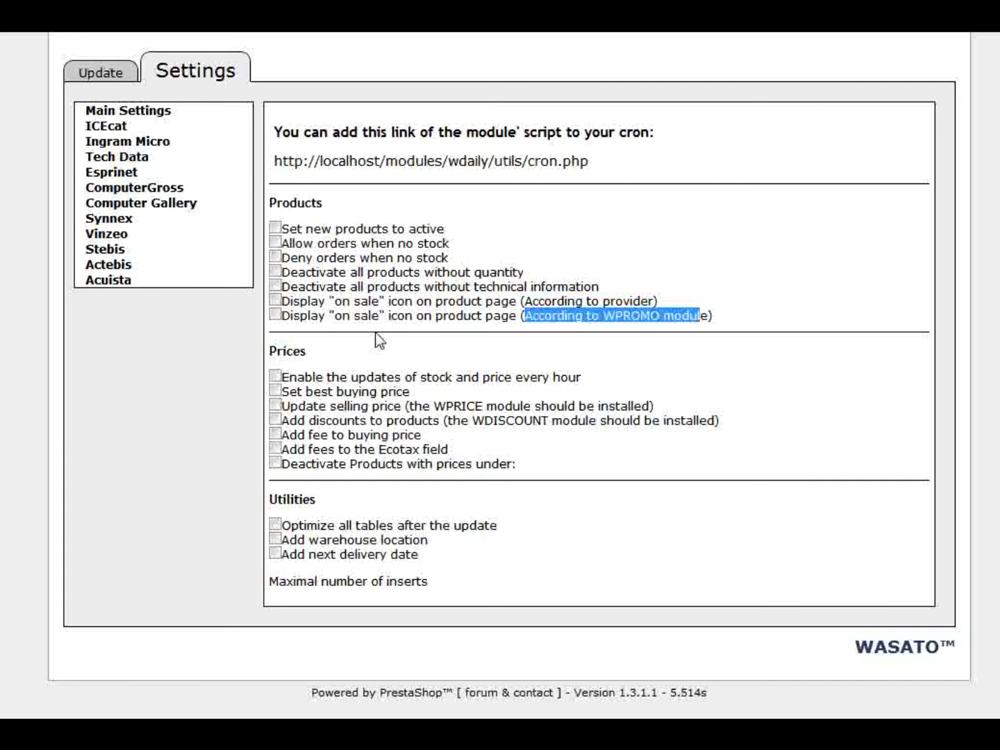
- Tick 'Enable the updates of stock and price every hour' to reveal the stock.php cron link
click(356, 377)
click(376, 385)
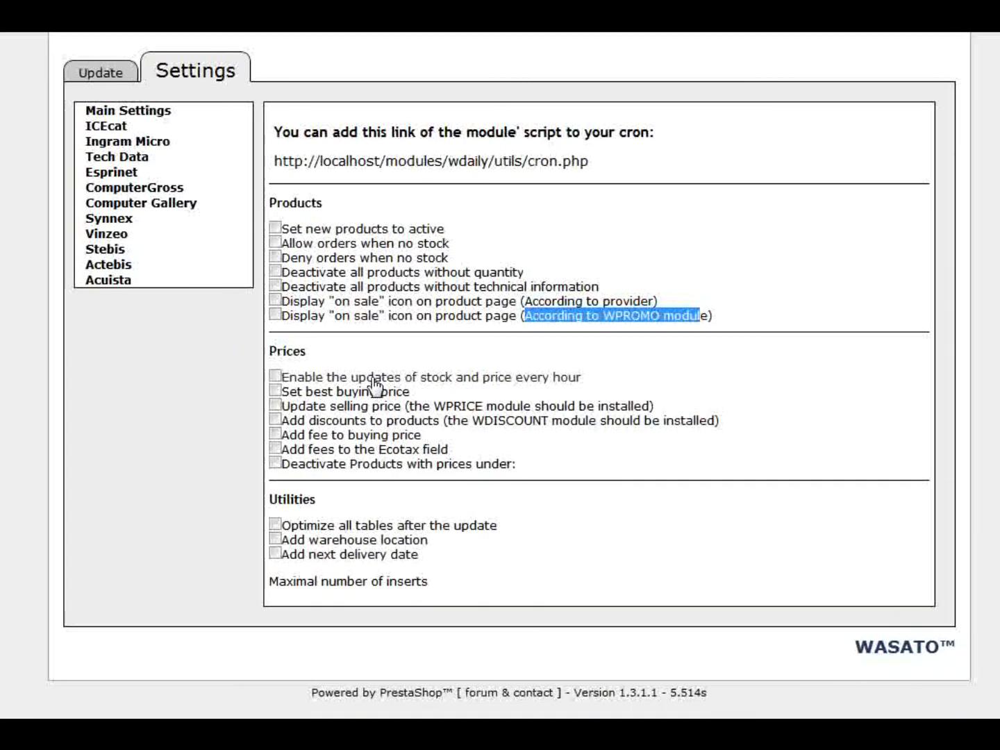
click(379, 383)
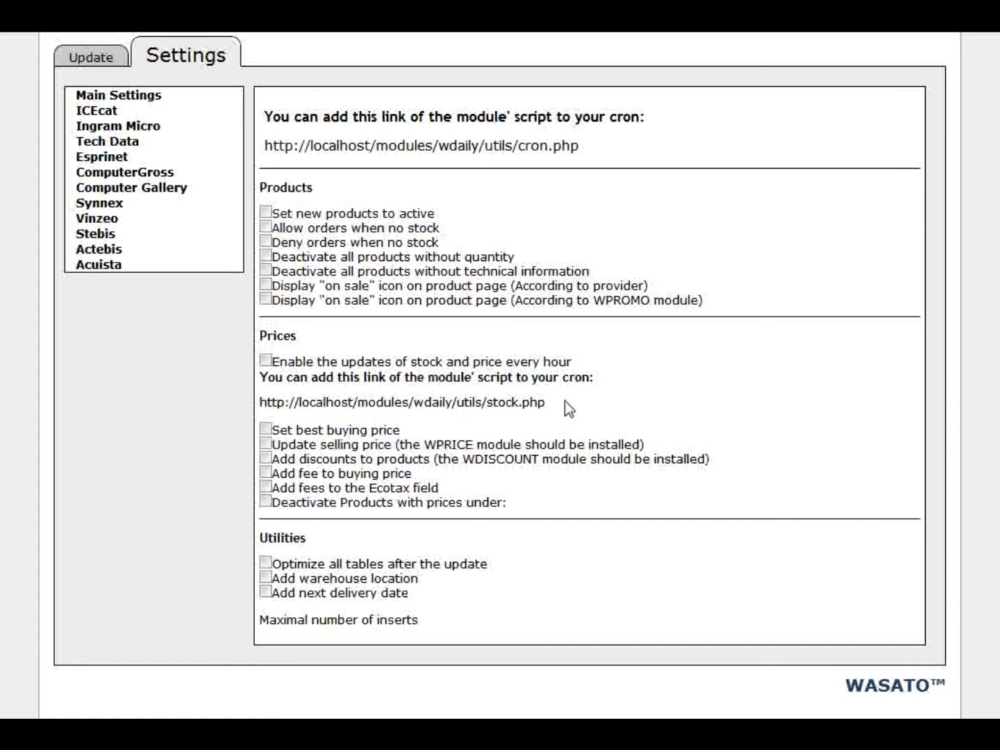
- Highlight the stock.php cron URL and the WPRICE requirement note, then tick 'Deactivate Products with prices under:'
drag(570, 410, 262, 410)
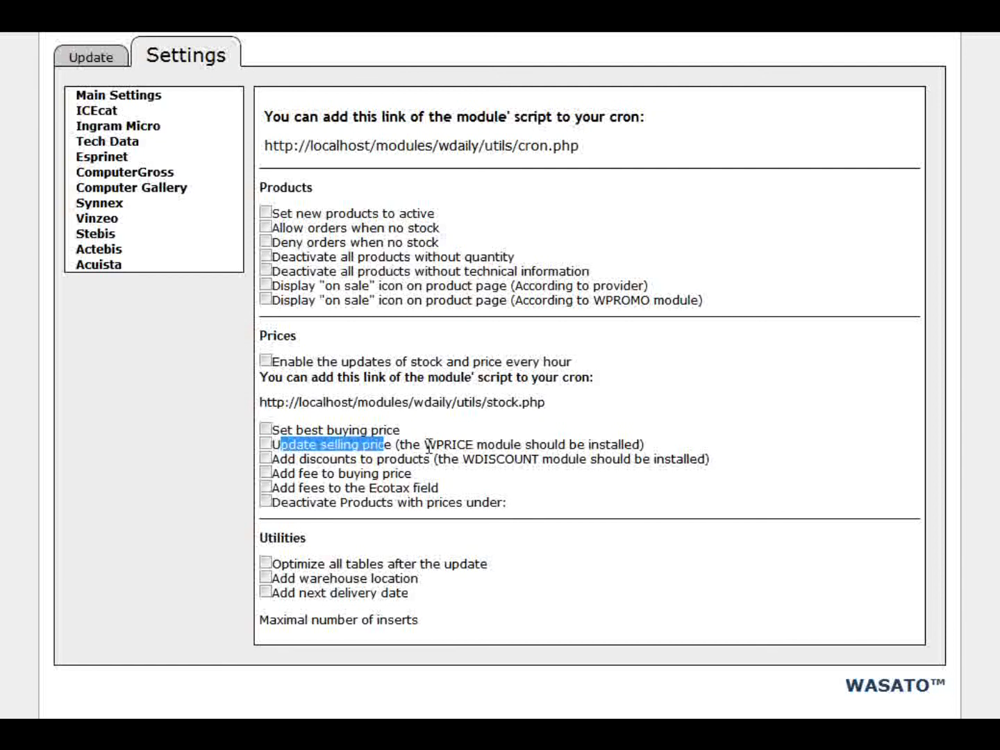
mouse_move(423, 445)
mouse_down()
mouse_move(447, 445)
mouse_move(423, 445)
mouse_up()
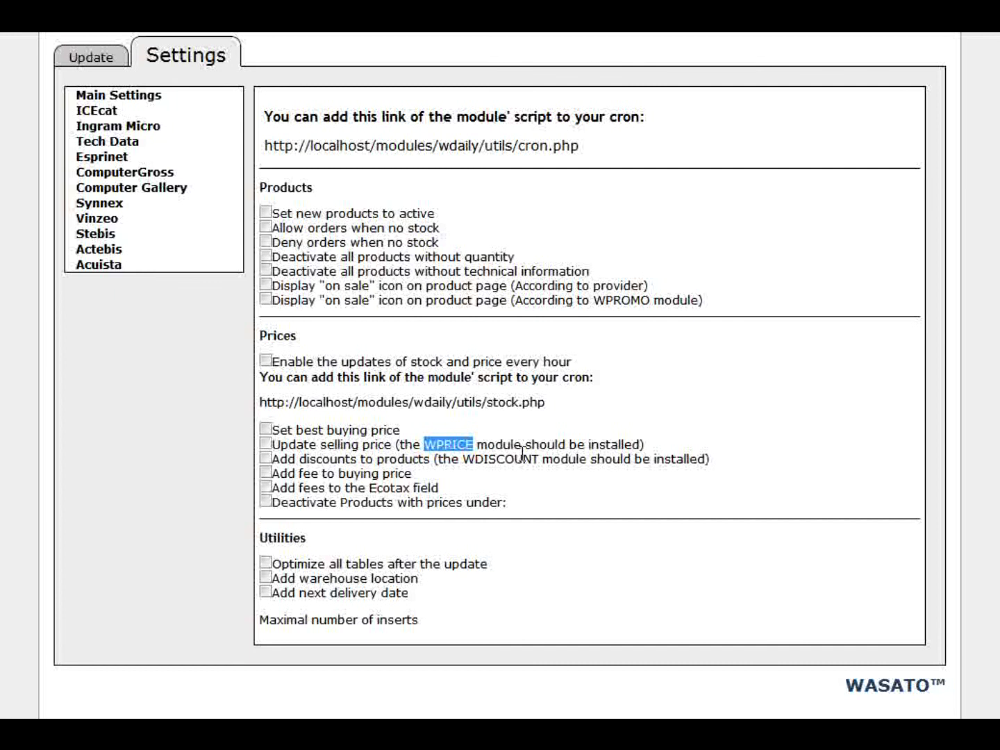
click(523, 453)
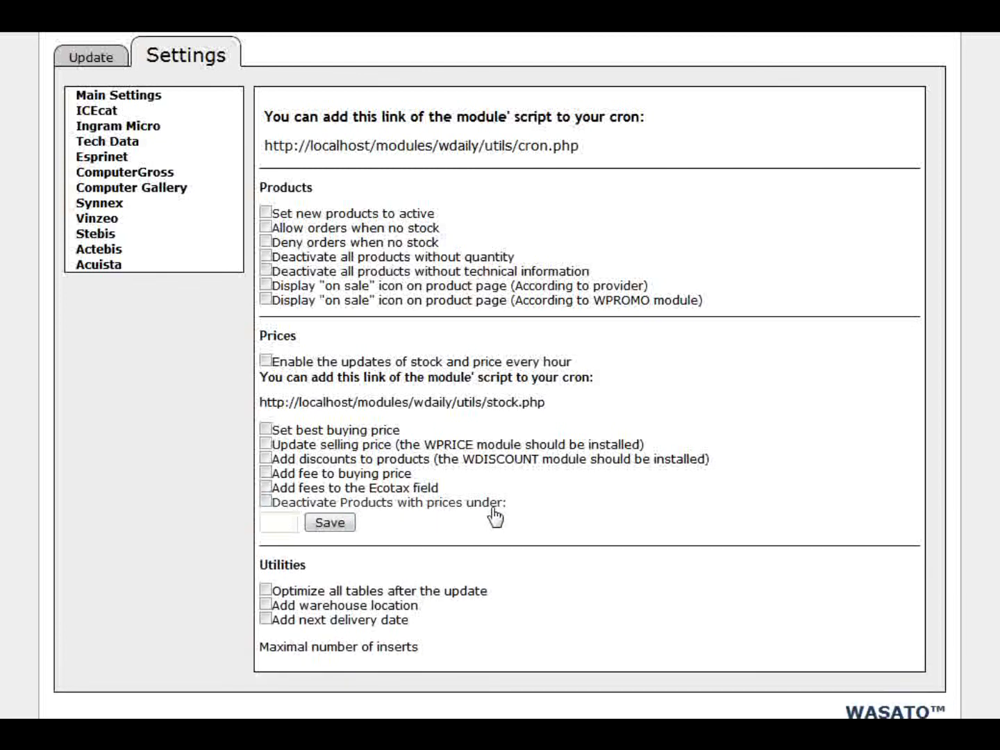
click(285, 524)
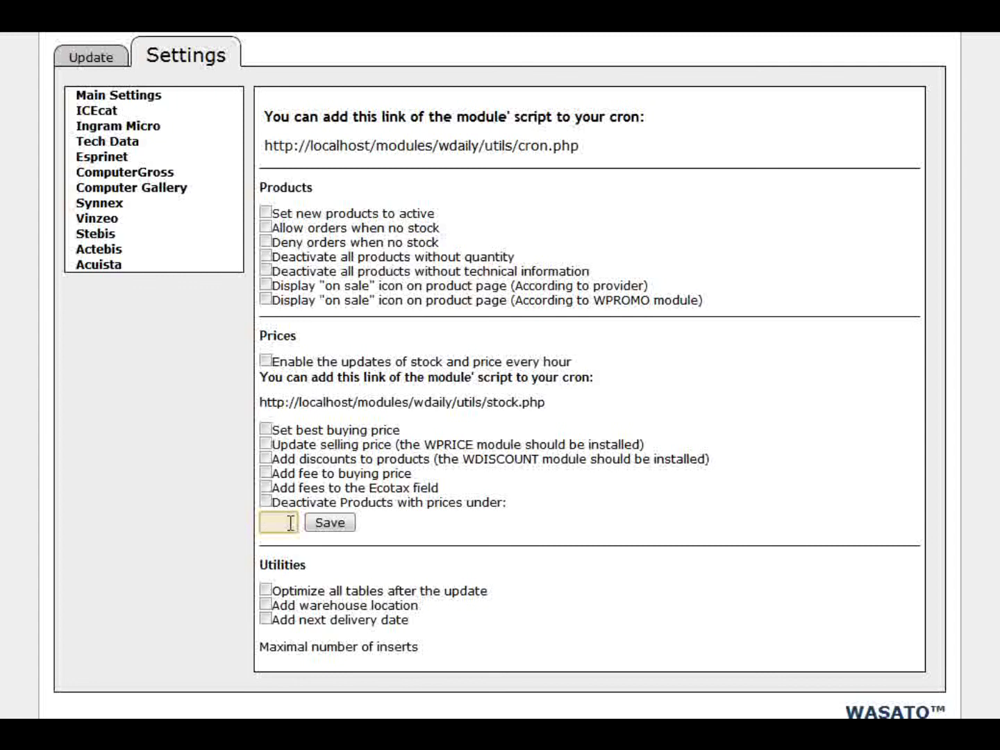
text(50)
key(BackSpace)
key(BackSpace)
text(1.5)
key(BackSpace)
key(BackSpace)
key(BackSpace)
text(20)
key(BackSpace)
key(BackSpace)
scroll(500, 375, down, 1)
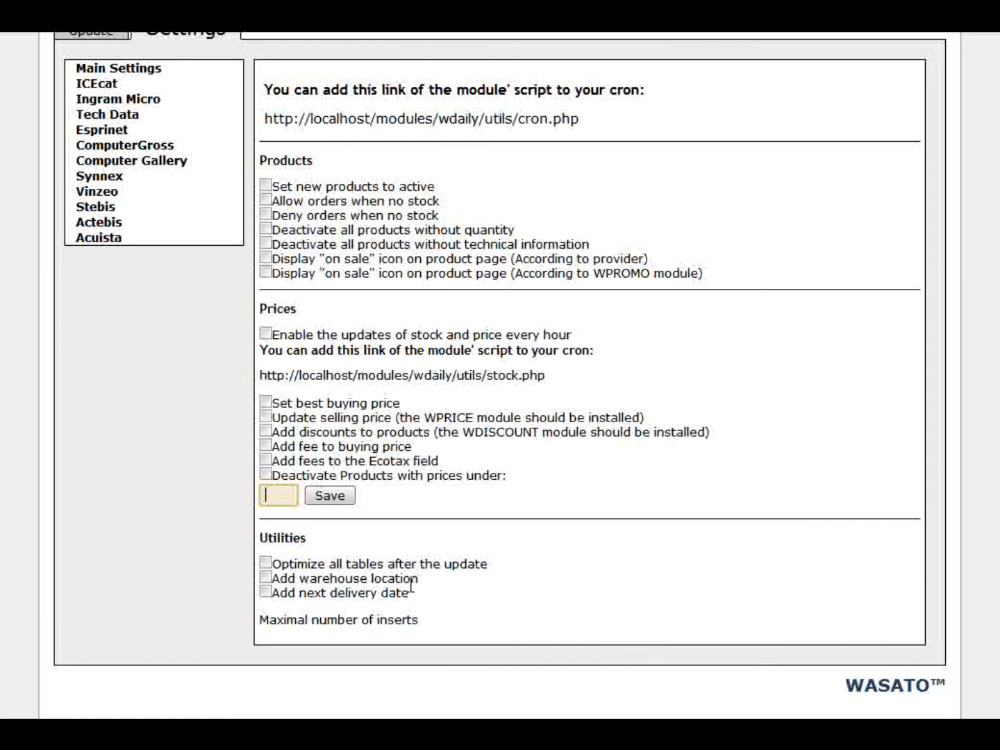
click(299, 597)
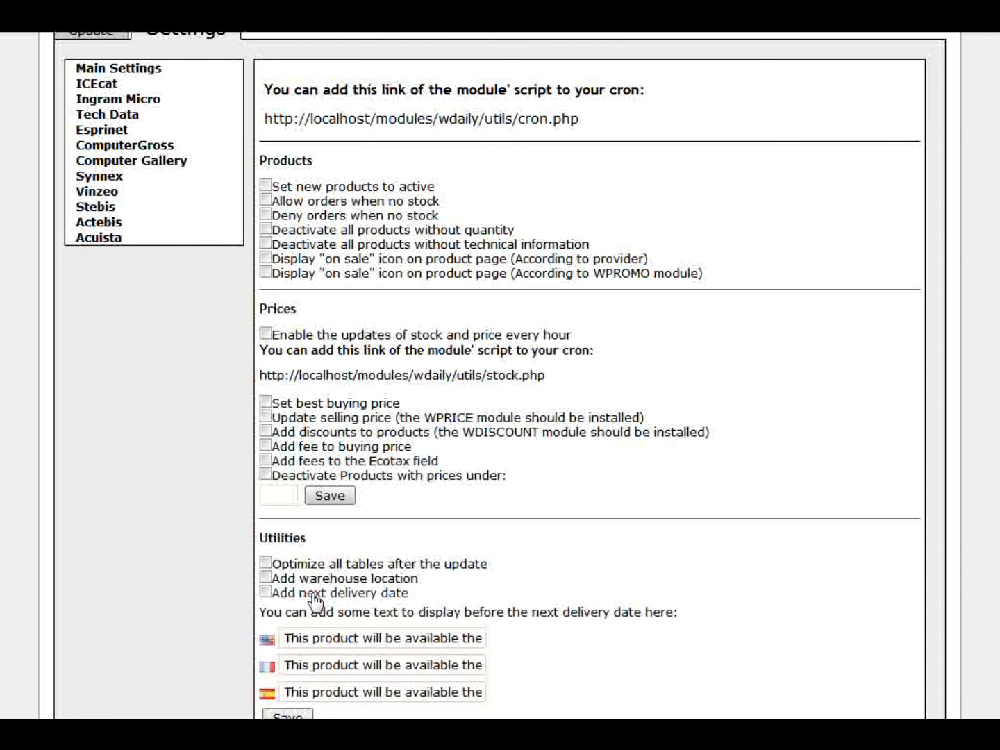
drag(313, 638, 532, 633)
click(382, 638)
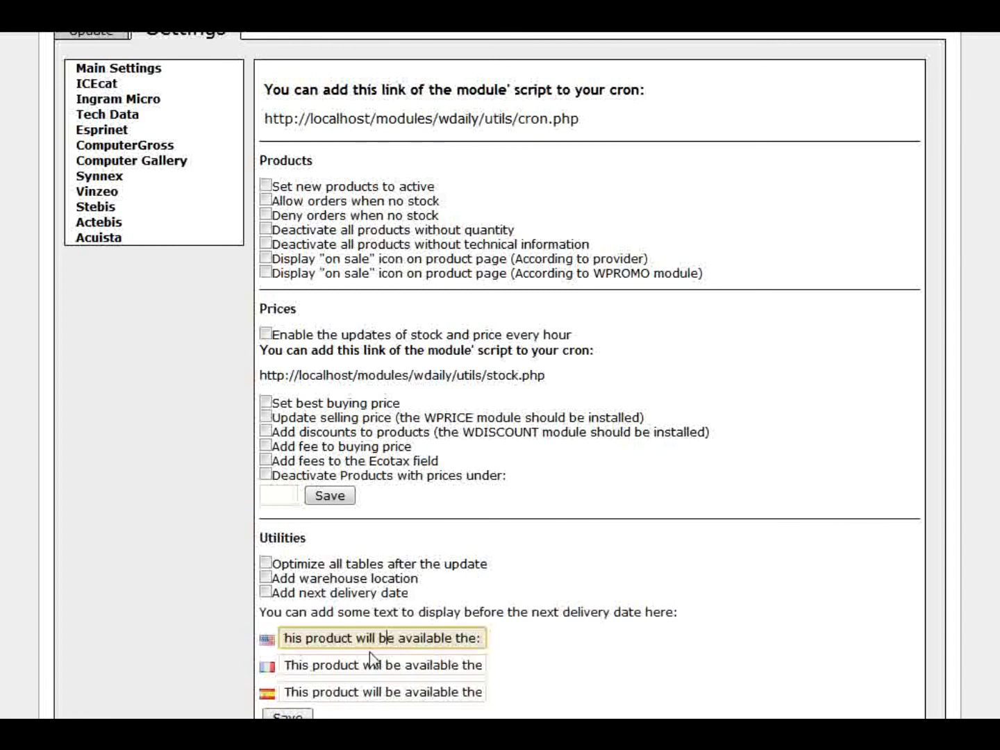
click(354, 666)
click(368, 693)
click(288, 614)
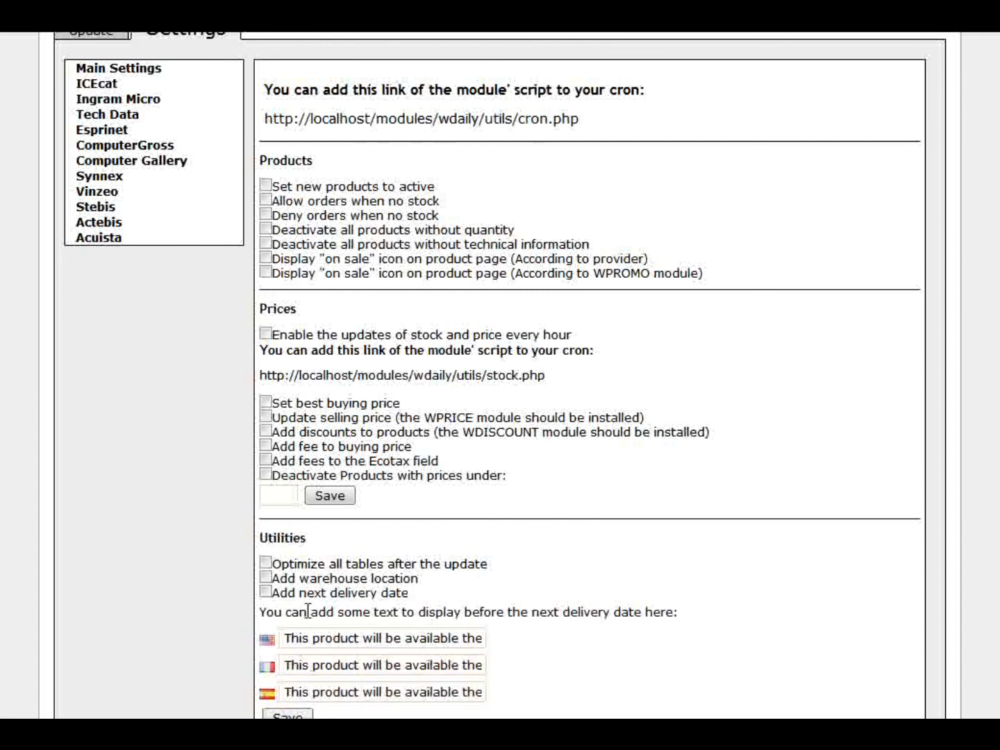
click(378, 595)
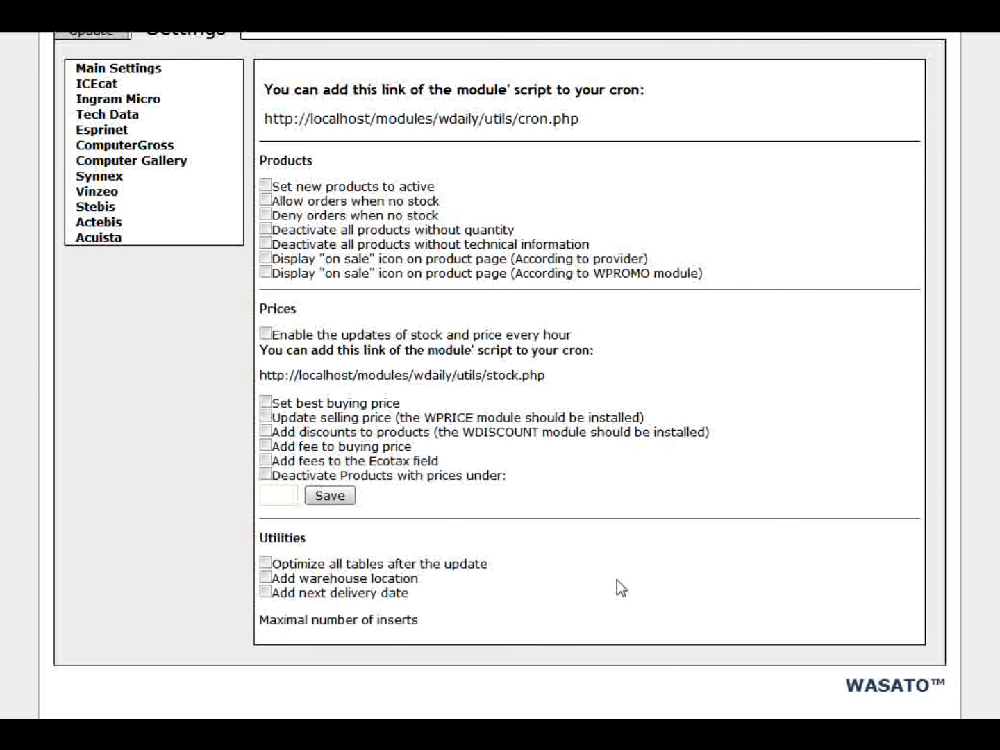